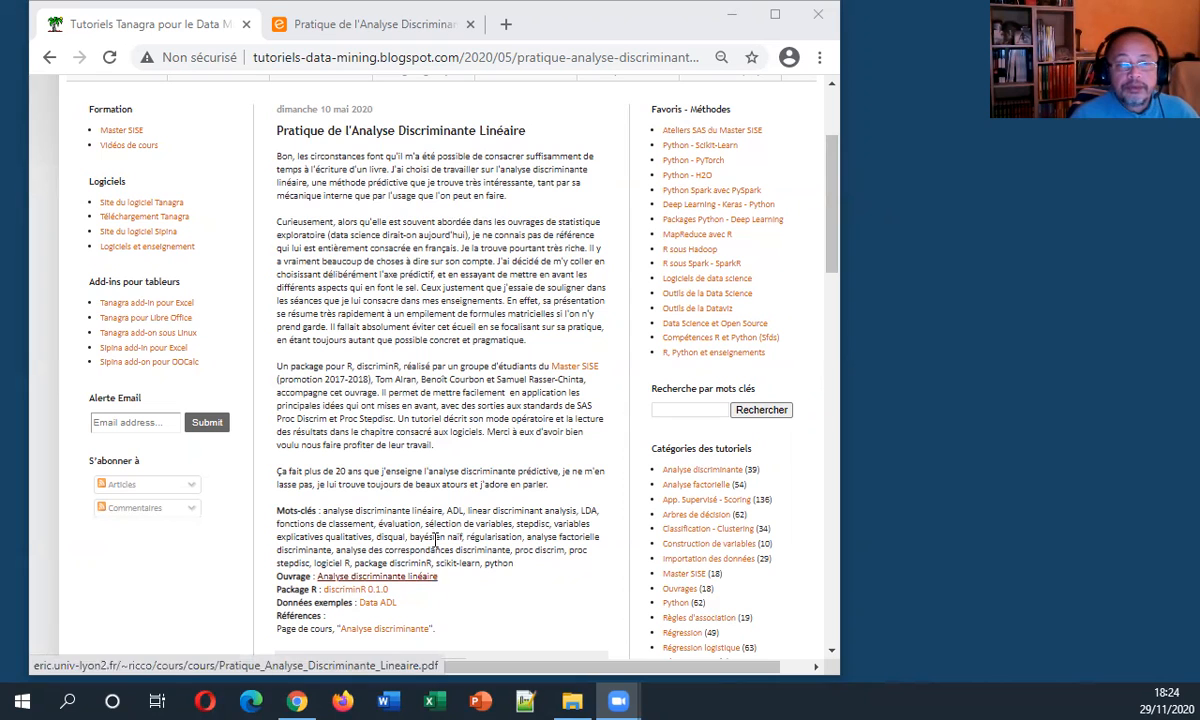
Bring up the linear discriminant analysis PDF, and open heart_subset.xlsx from the demo folder in Excel.
{"action": "left_click", "coordinate": [296, 36]}
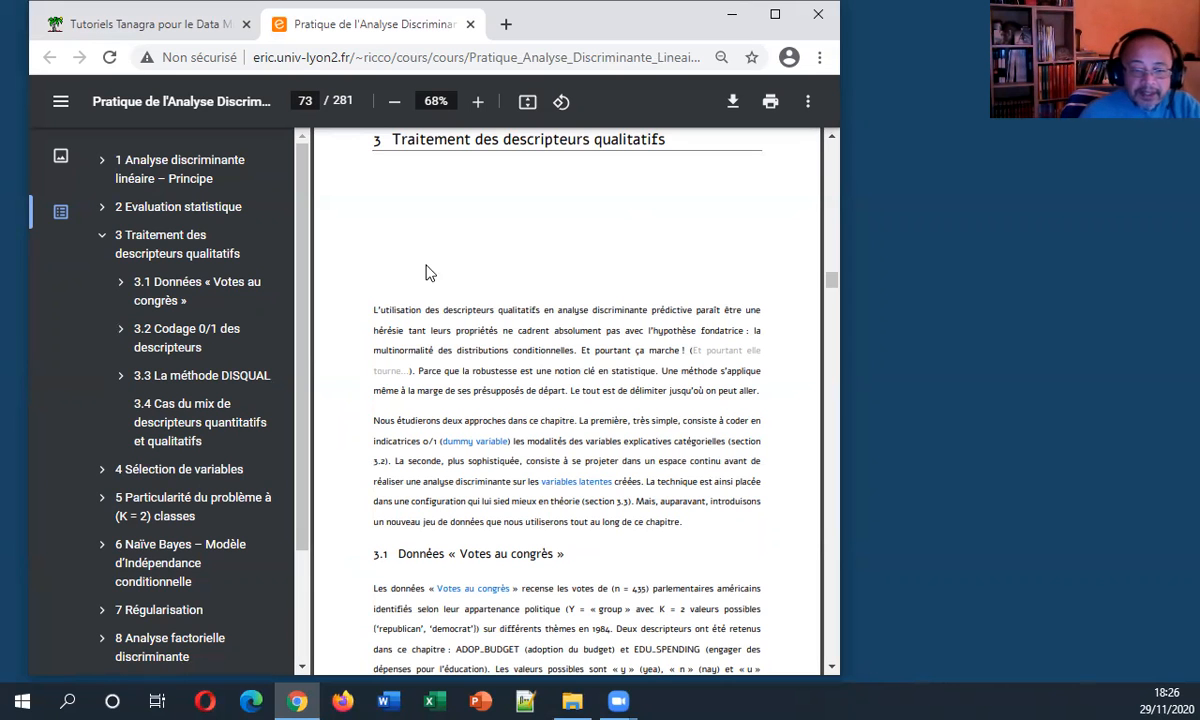
{"action": "left_click", "coordinate": [572, 701]}
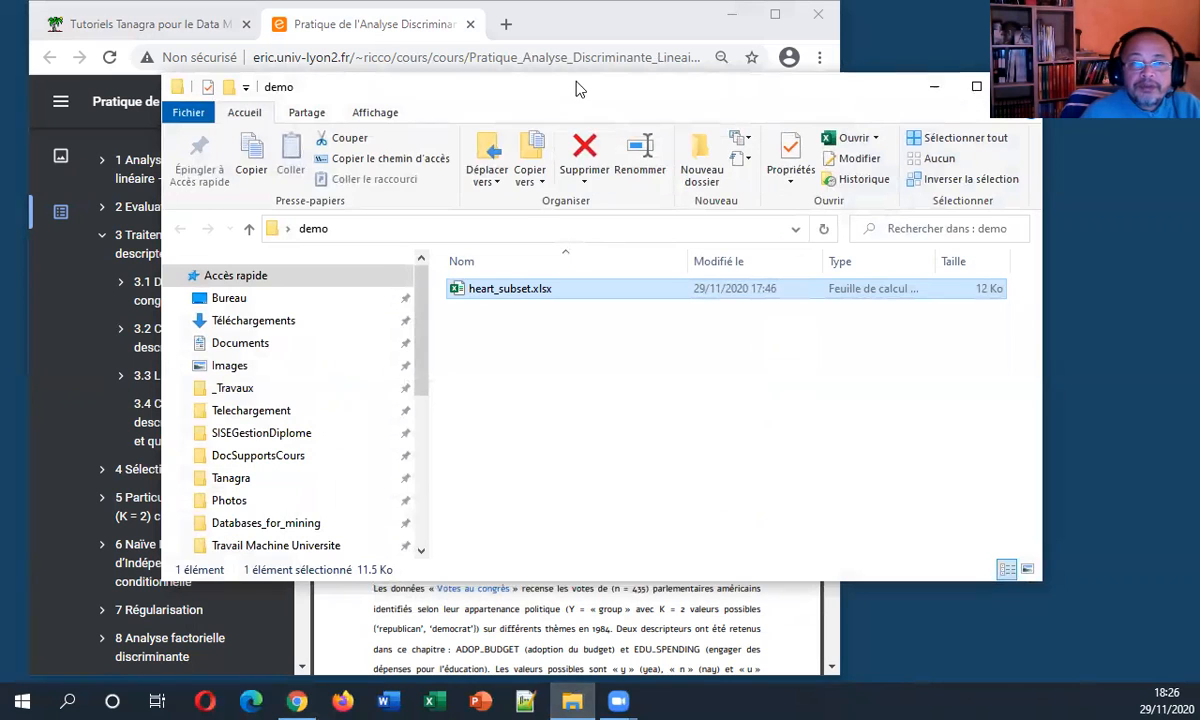
{"action": "left_click", "coordinate": [401, 609]}
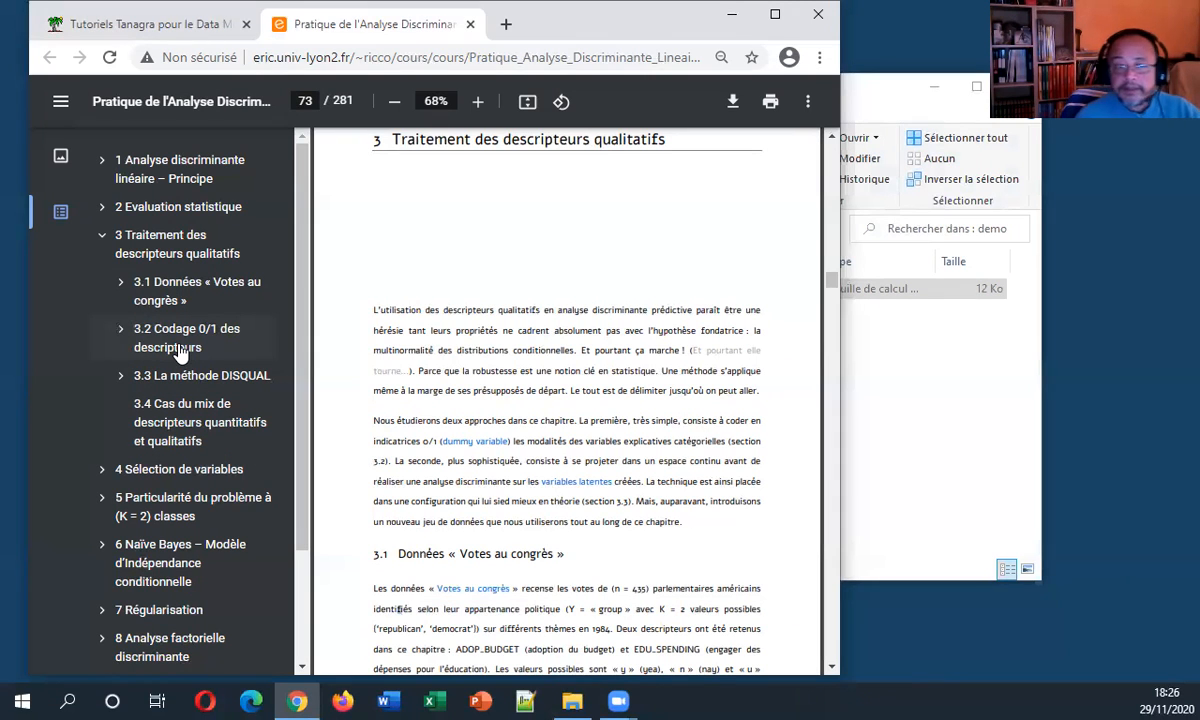
{"action": "left_click", "coordinate": [843, 350]}
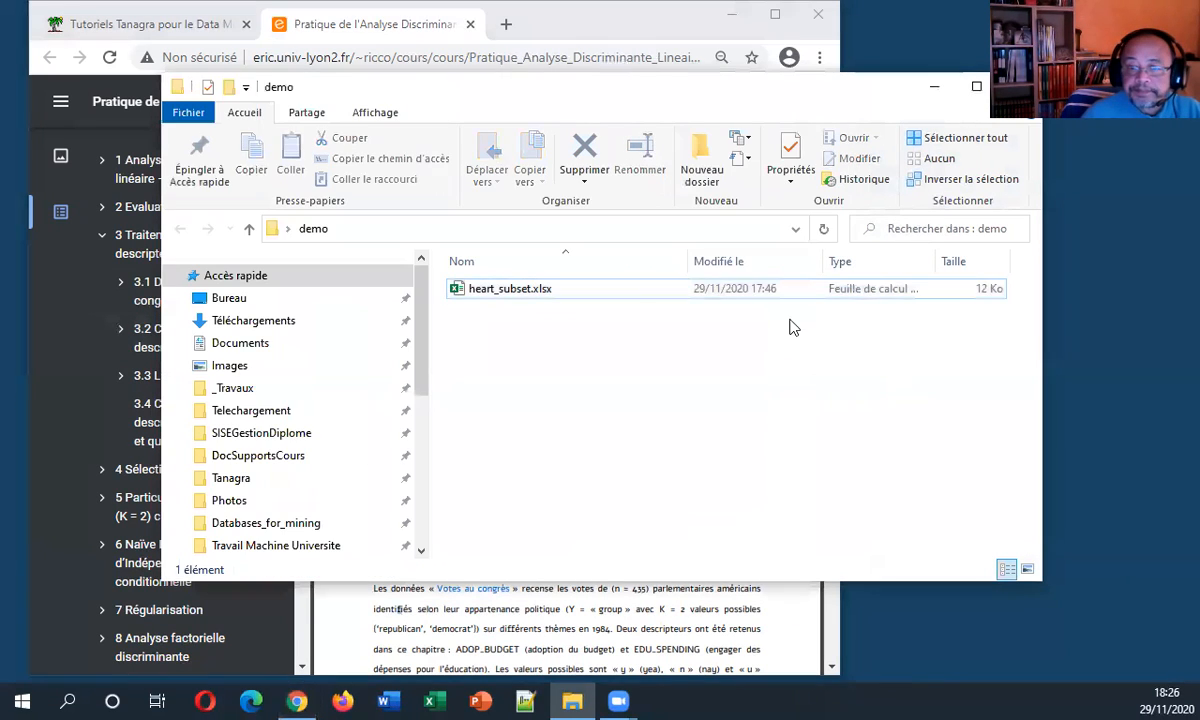
{"action": "double_click", "coordinate": [554, 298]}
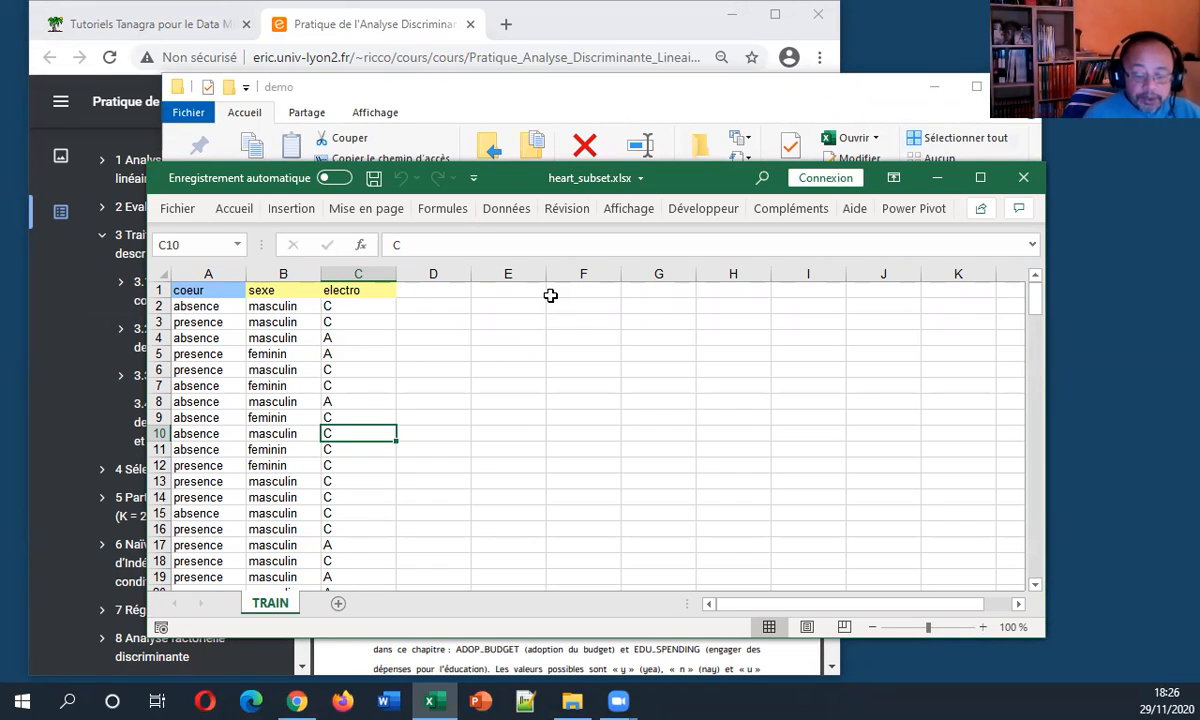
Add the column header sexe_masc in cell D1, beside the coeur, sexe and electro headers.
{"action": "left_click", "coordinate": [215, 290]}
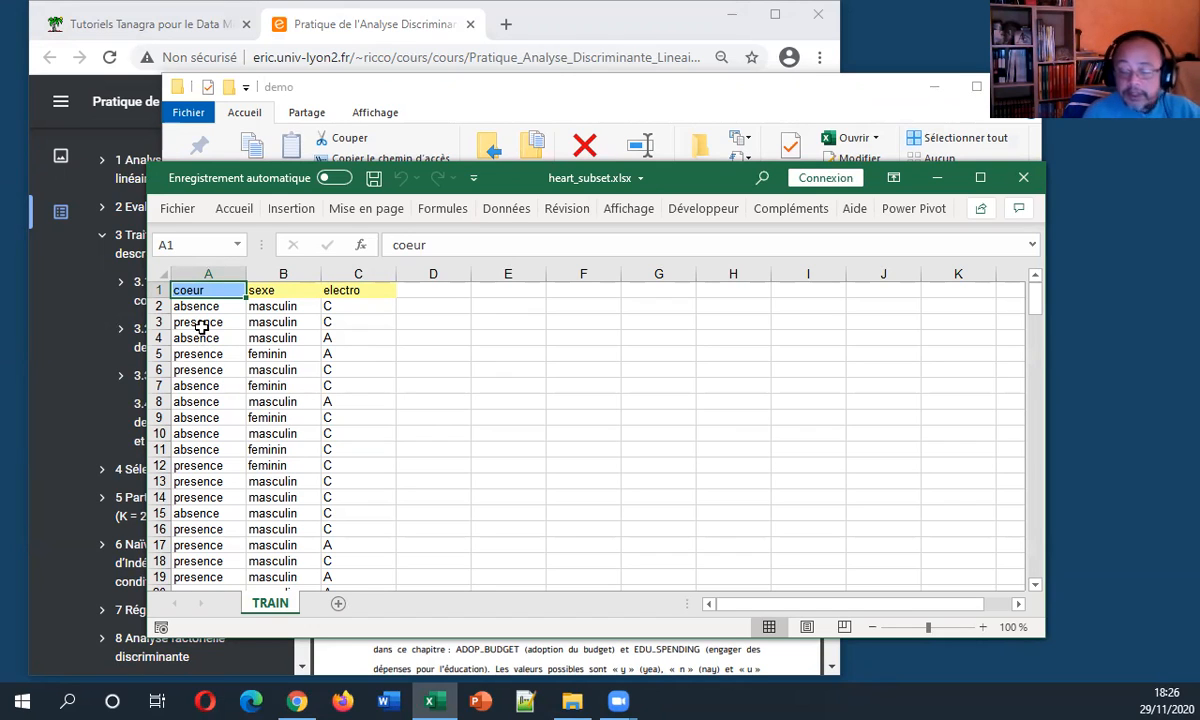
{"action": "key", "text": "Right"}
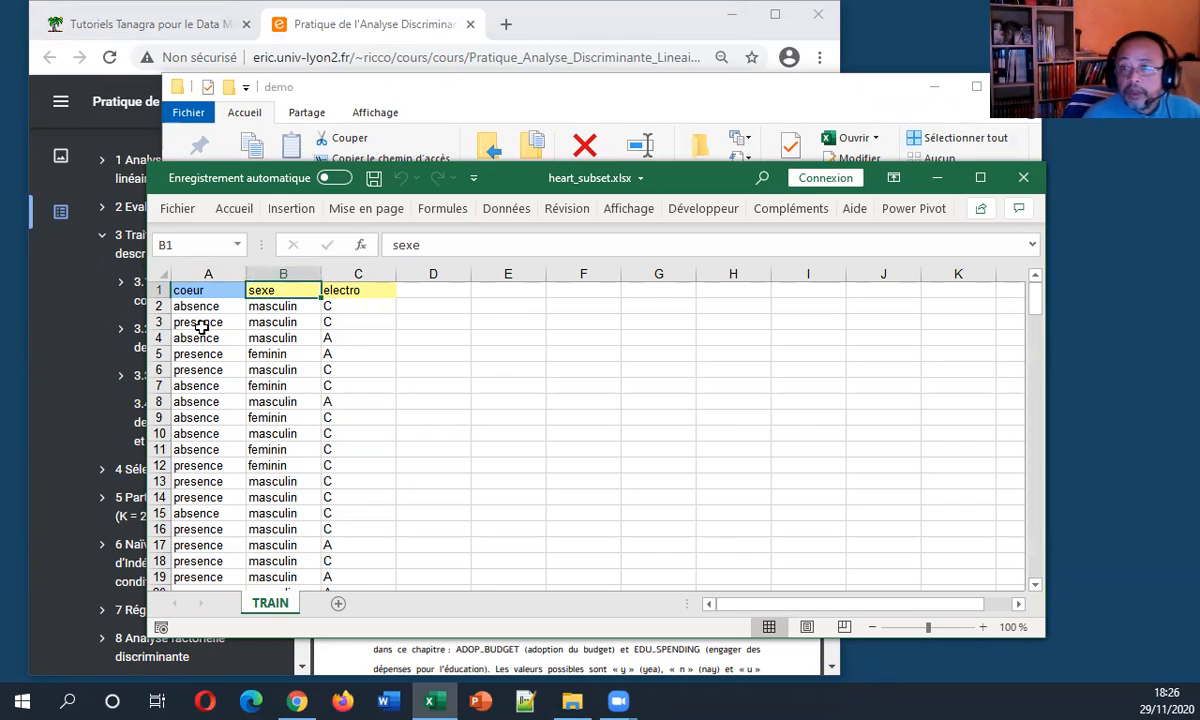
{"action": "key", "text": "Right"}
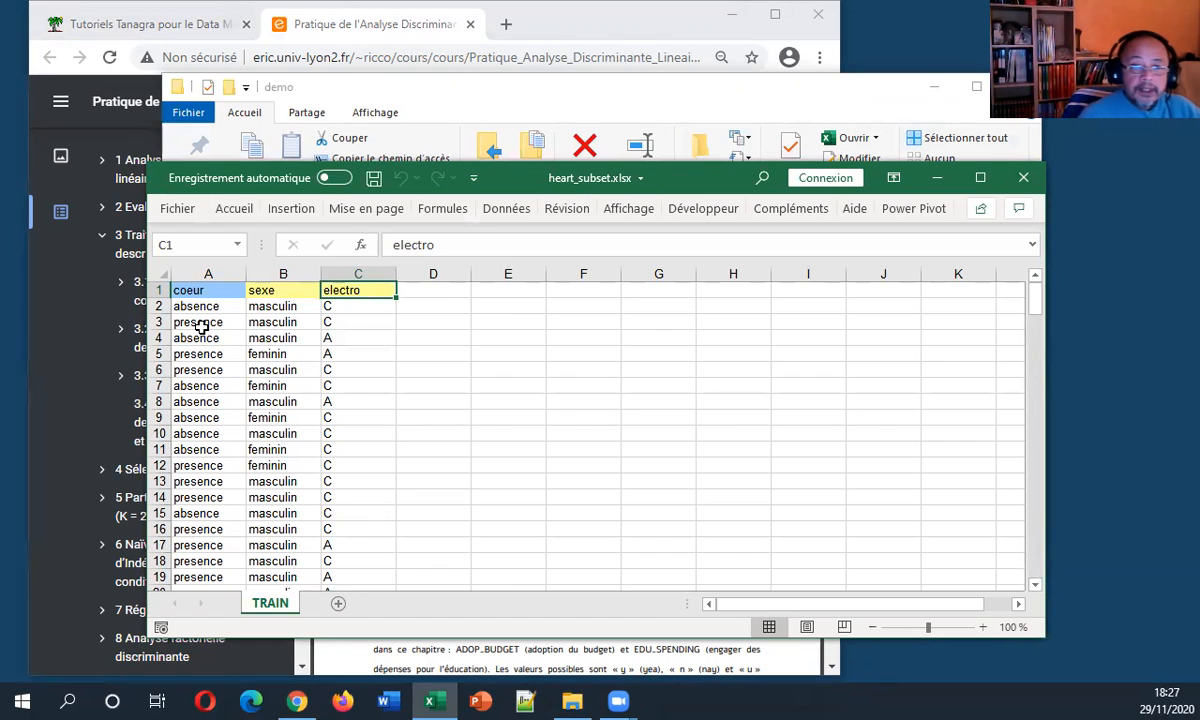
{"action": "key", "text": "Right"}
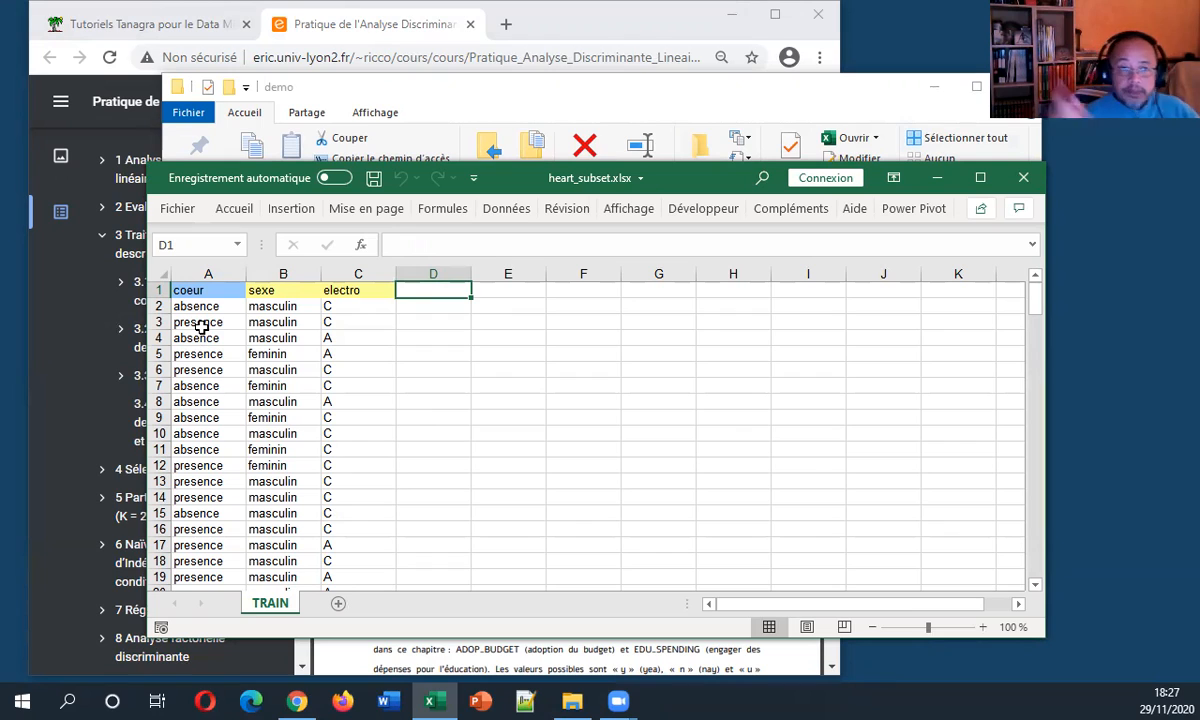
{"action": "type", "text": "sexe"}
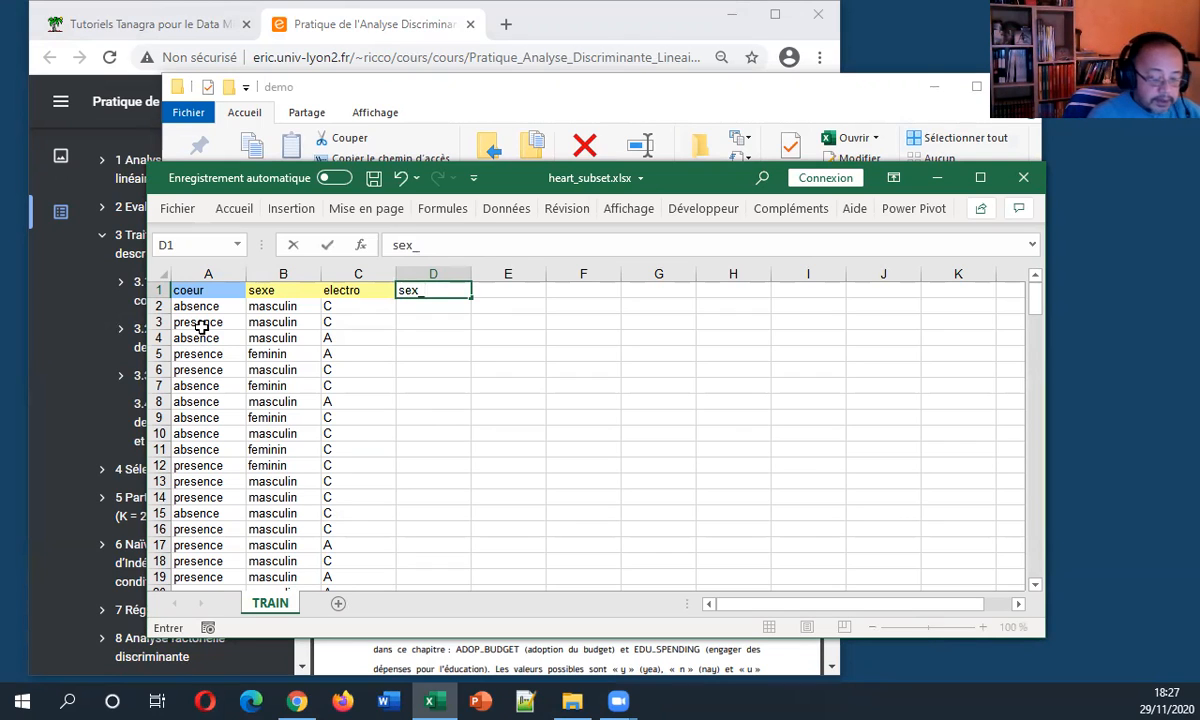
{"action": "type", "text": "_ma"}
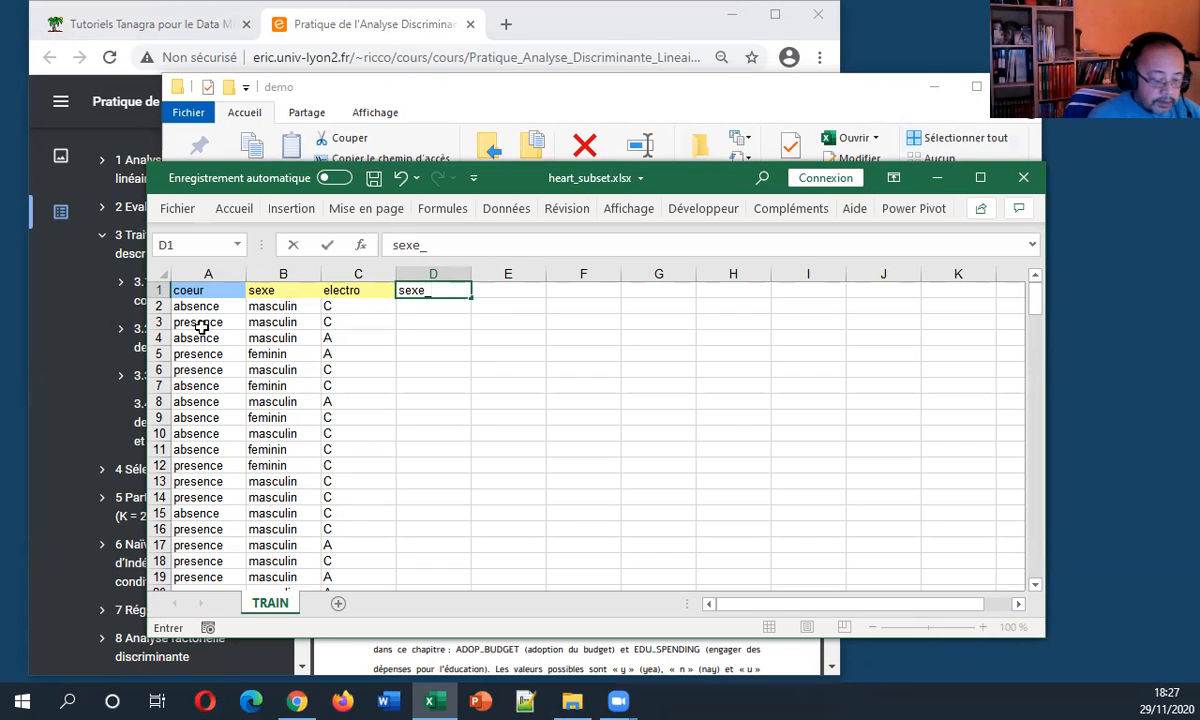
{"action": "type", "text": "sc"}
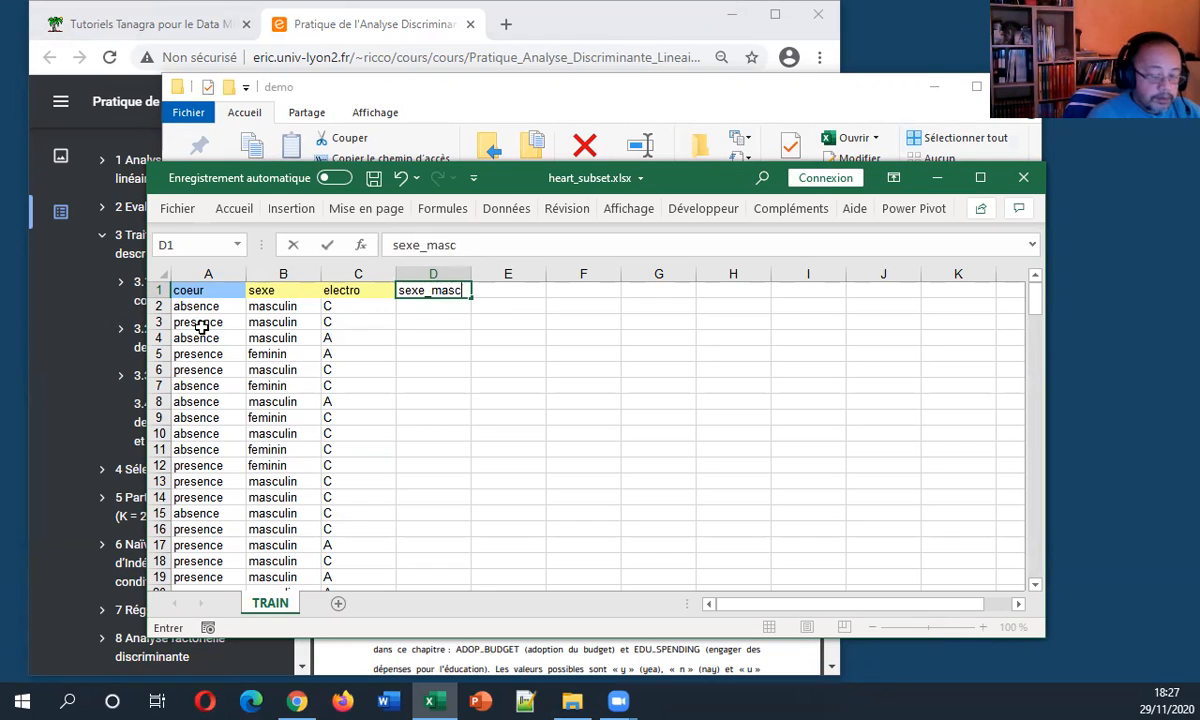
{"action": "key", "text": "Return"}
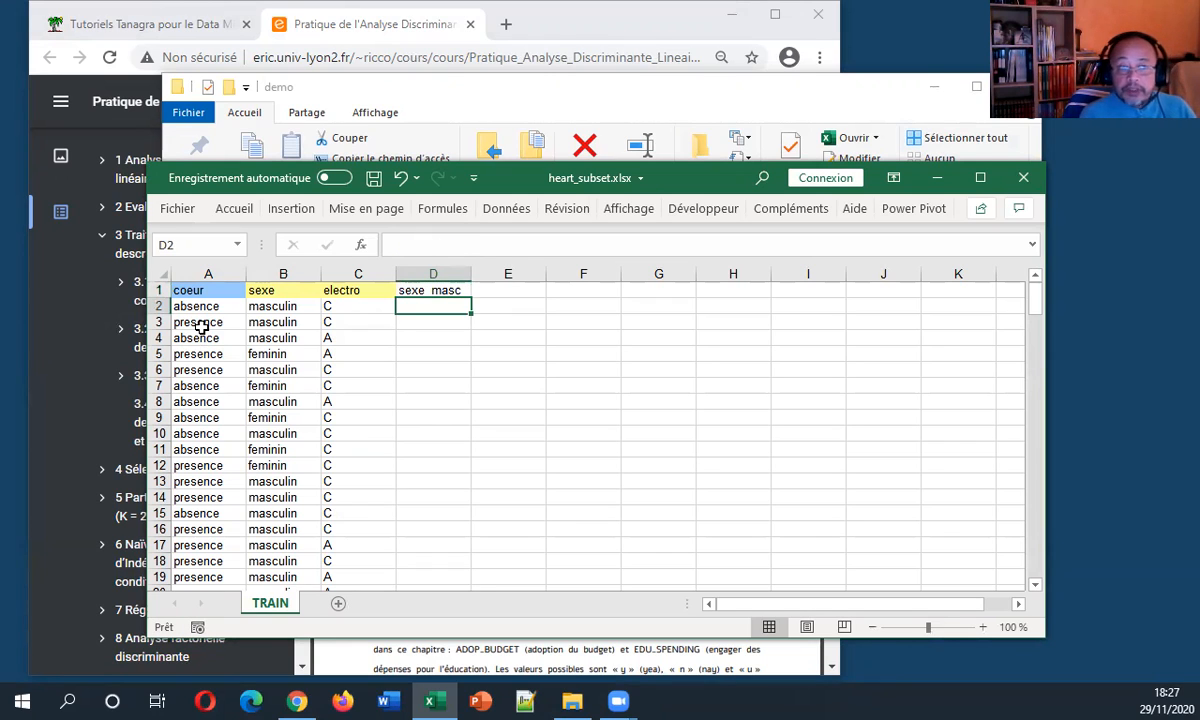
Enter =SI(B2="masculin";1;0) in cell D2 and fill the formula down the sexe_masc column.
{"action": "type", "text": "=si("}
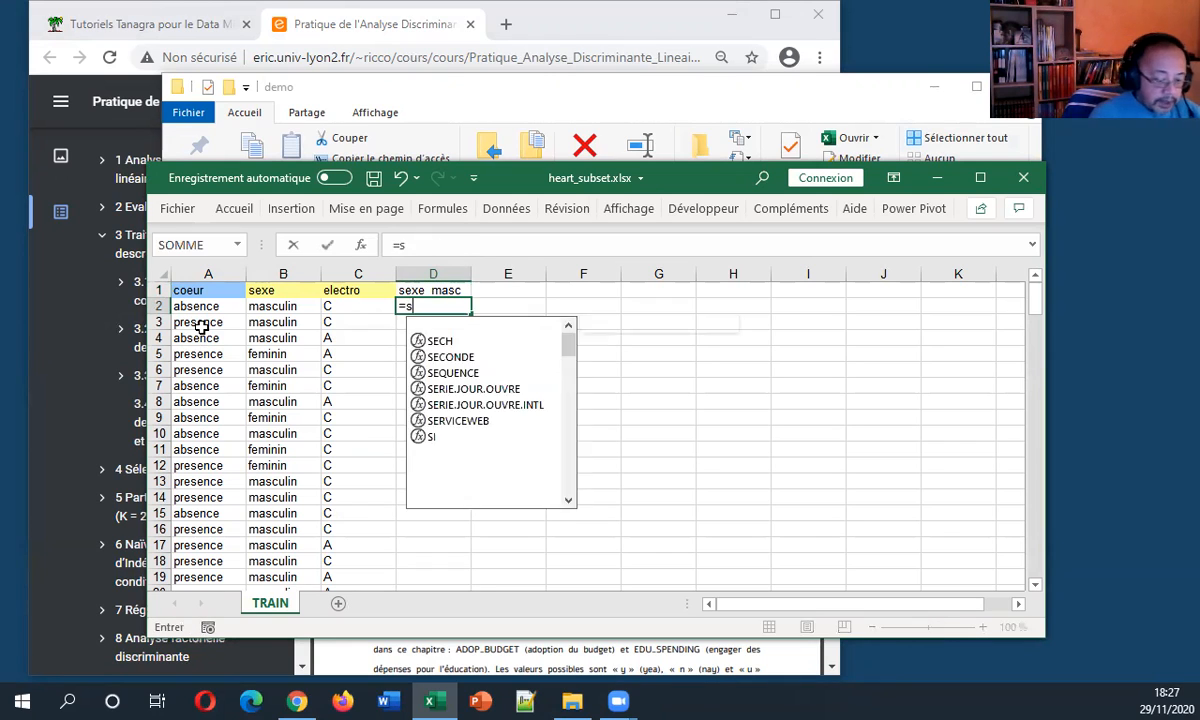
{"action": "key", "text": "Left"}
{"action": "key", "text": "Left"}
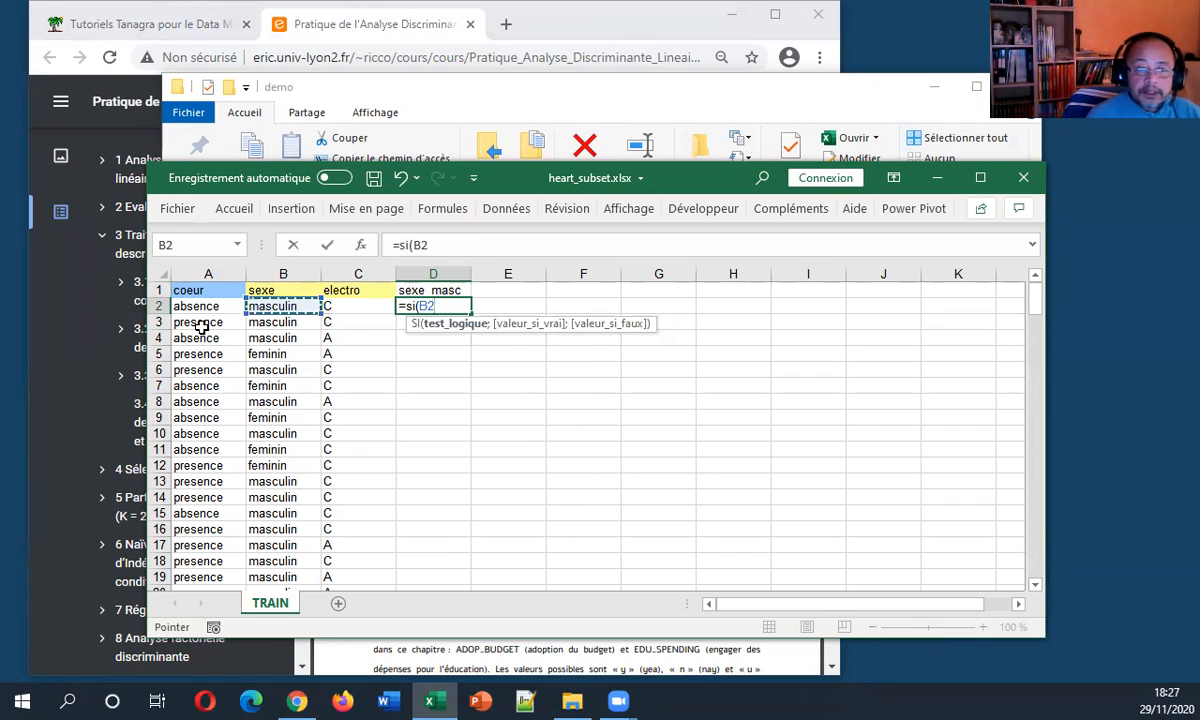
{"action": "type", "text": "=\"mas"}
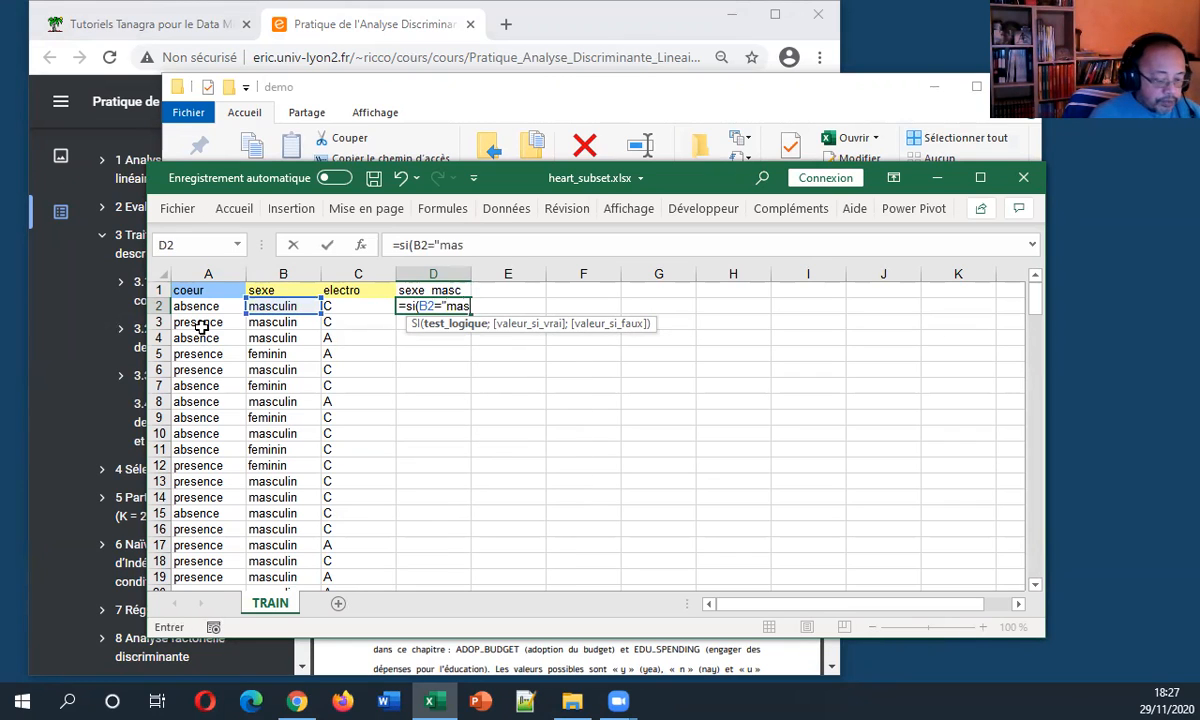
{"action": "type", "text": "culin"}
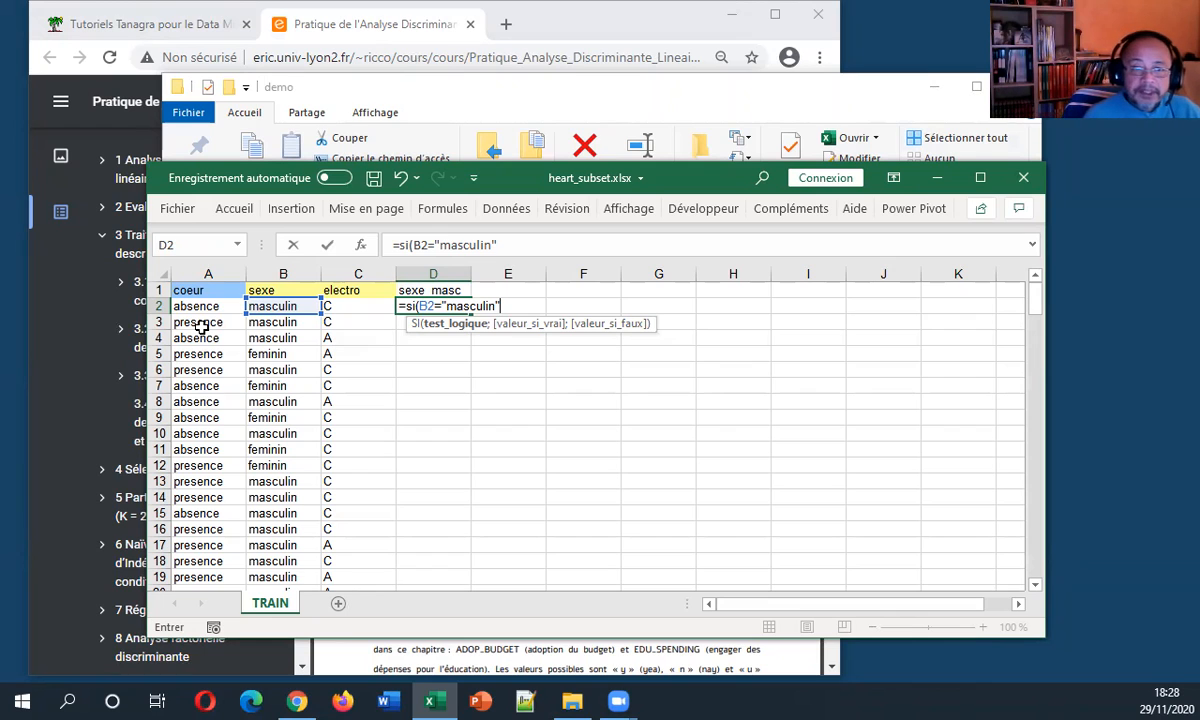
{"action": "type", "text": ";1"}
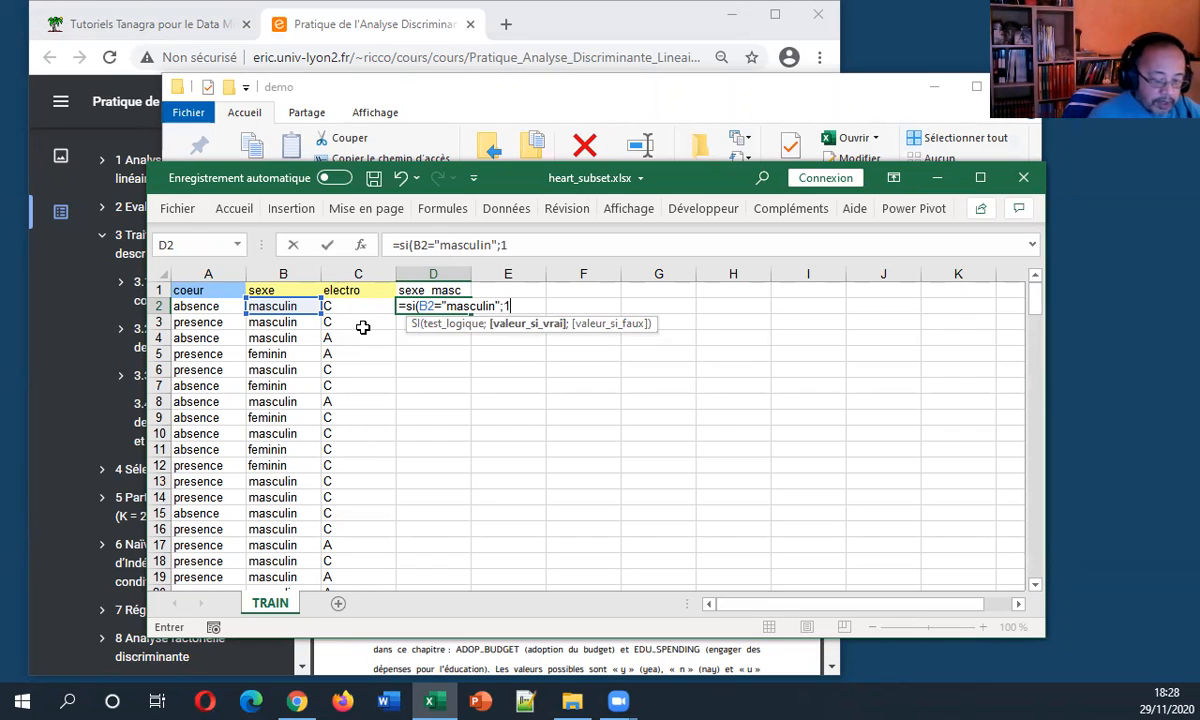
{"action": "type", "text": ";0)"}
{"action": "key", "text": "Return"}
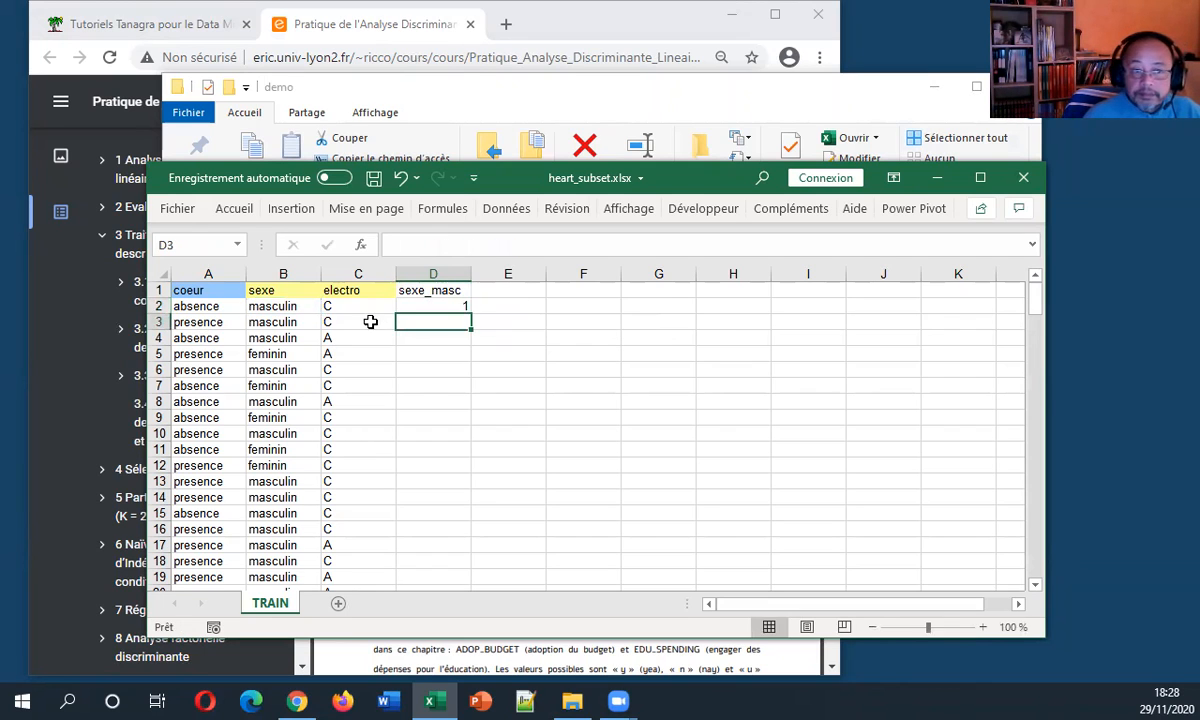
{"action": "left_click", "coordinate": [432, 309]}
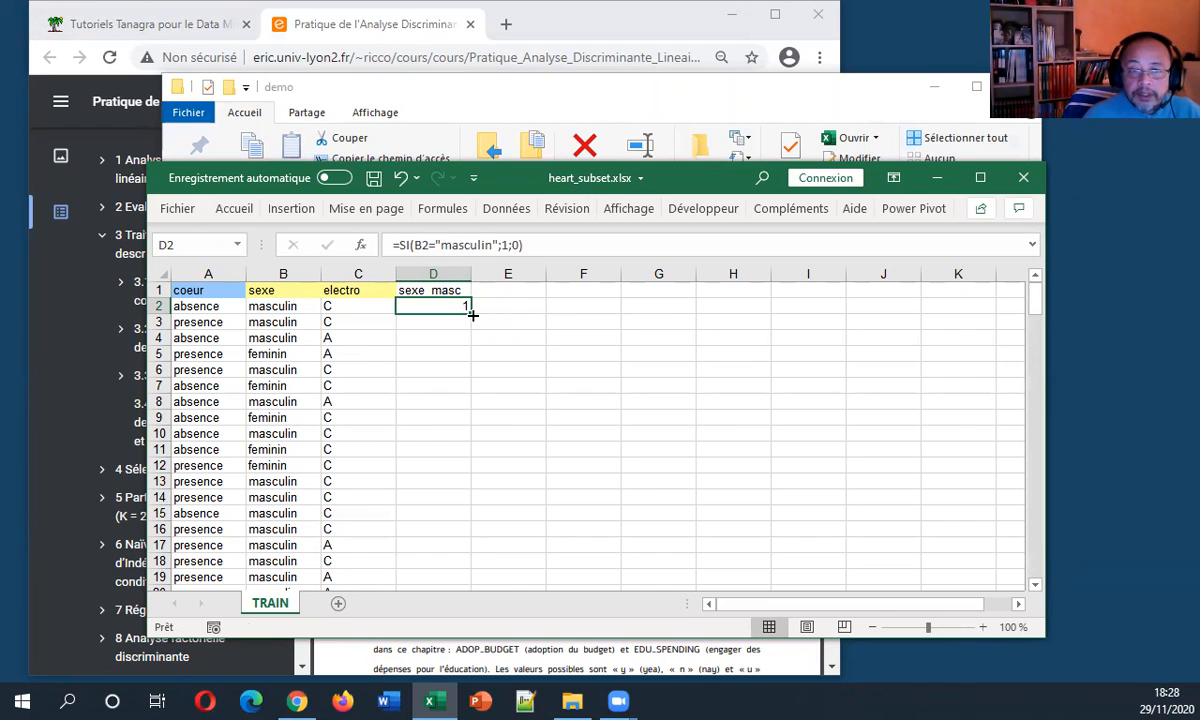
{"action": "double_click", "coordinate": [471, 312]}
Examine the 0/1 codes and formulas in the sexe_masc column against the corresponding sexe values.
{"action": "left_click", "coordinate": [433, 373]}
{"action": "key", "text": "Up"}
{"action": "key", "text": "Up"}
{"action": "key", "text": "Up"}
{"action": "key", "text": "Up"}
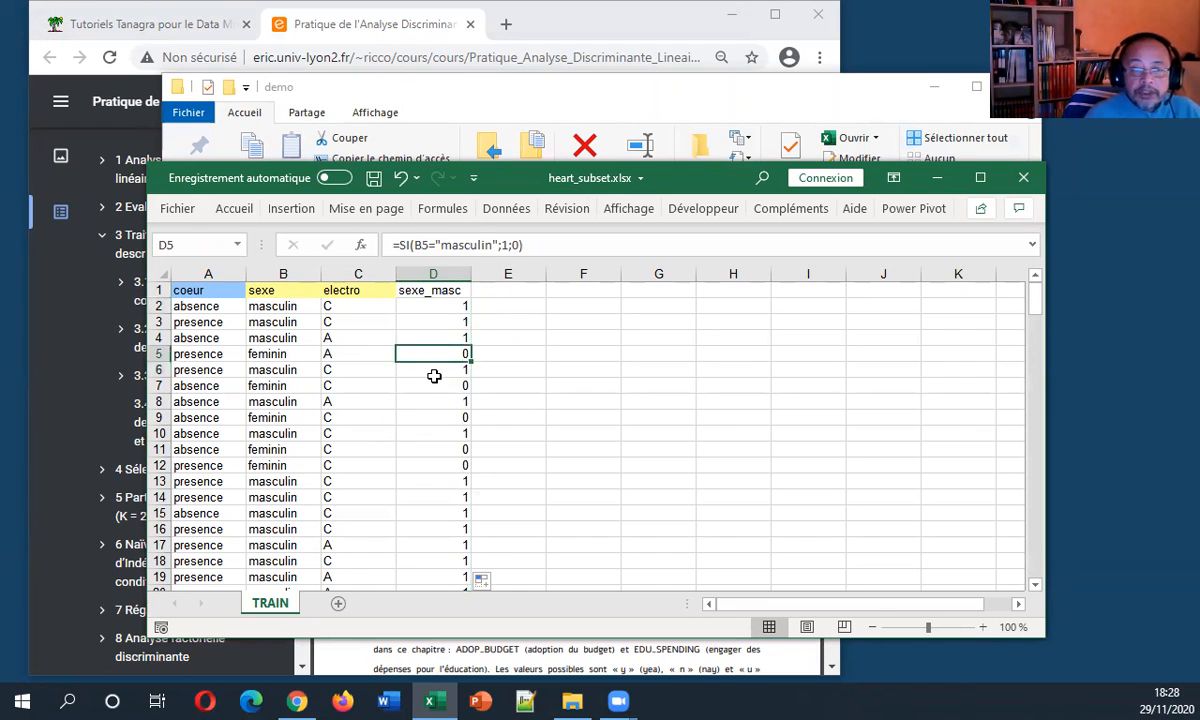
{"action": "key", "text": "Left"}
{"action": "key", "text": "Left"}
{"action": "key", "text": "Down"}
{"action": "key", "text": "Down"}
{"action": "key", "text": "Down"}
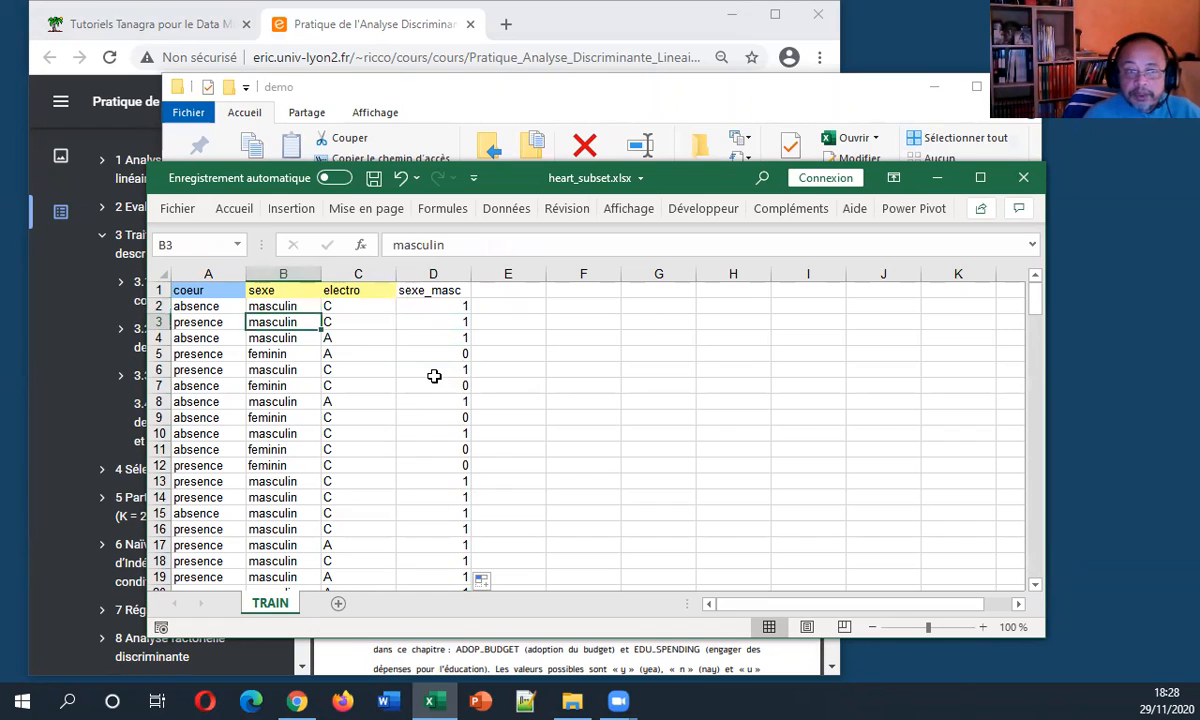
{"action": "key", "text": "Right"}
{"action": "key", "text": "Right"}
{"action": "key", "text": "Right"}
{"action": "key", "text": "Left"}
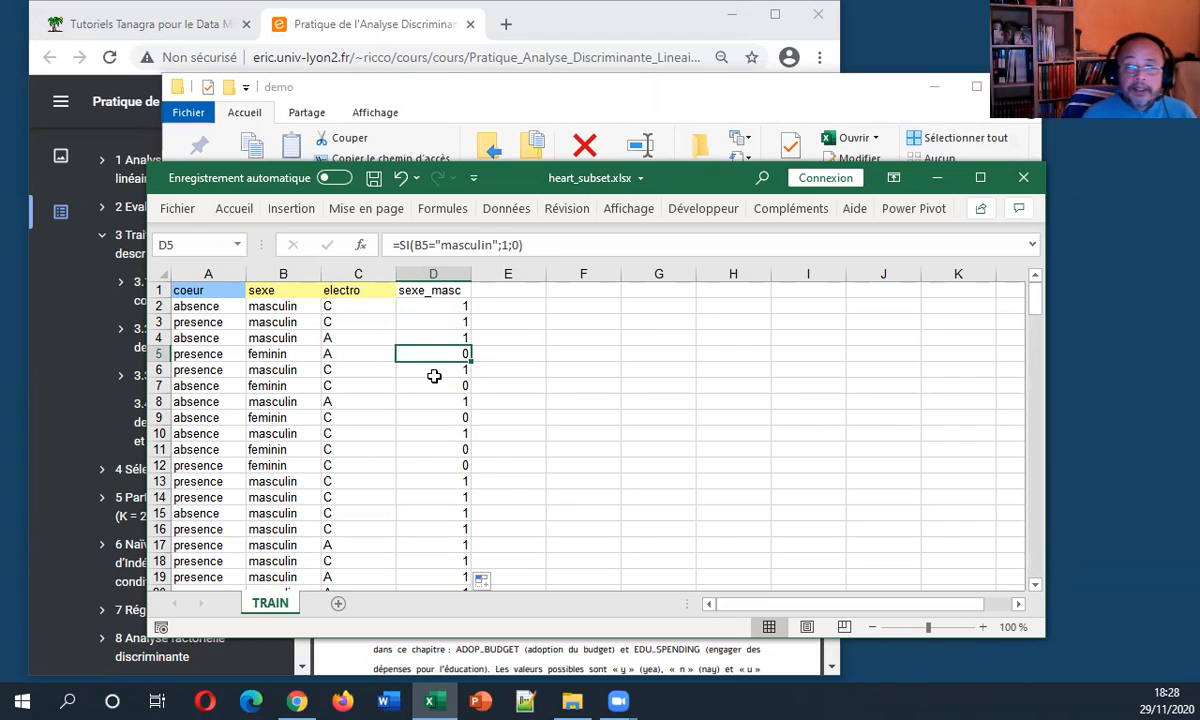
{"action": "key", "text": "Up"}
{"action": "key", "text": "Up"}
{"action": "key", "text": "Up"}
{"action": "key", "text": "Up"}
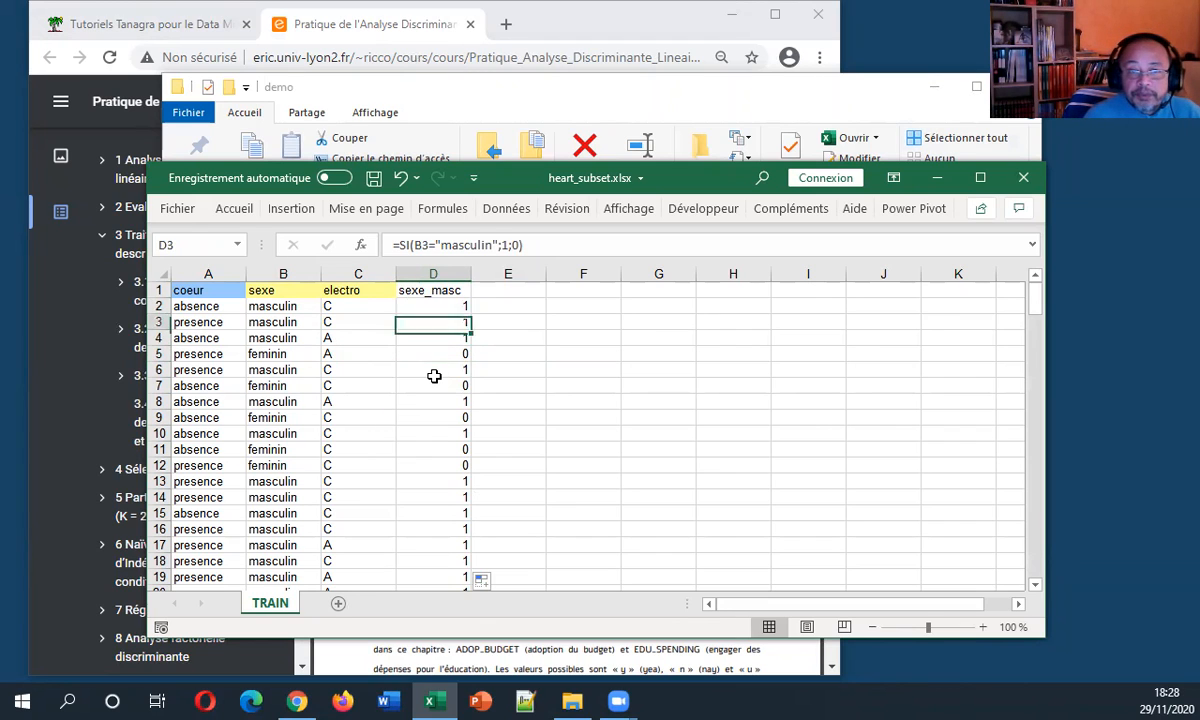
{"action": "key", "text": "Right"}
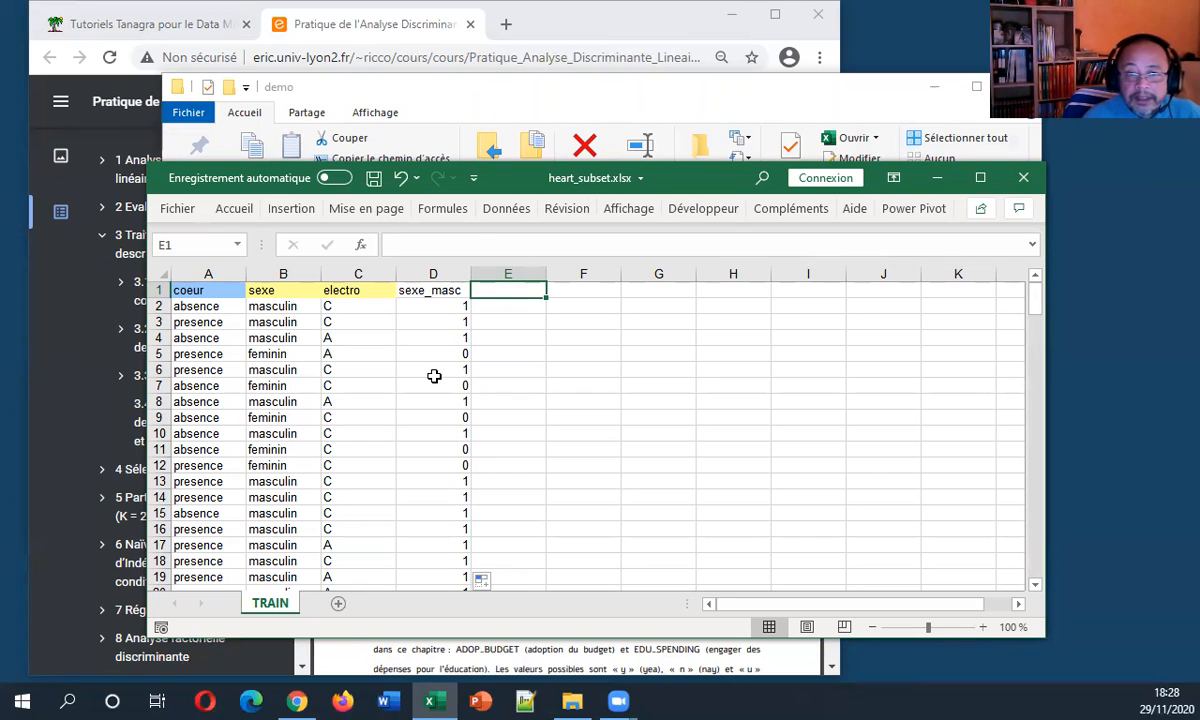
{"action": "left_click", "coordinate": [581, 302]}
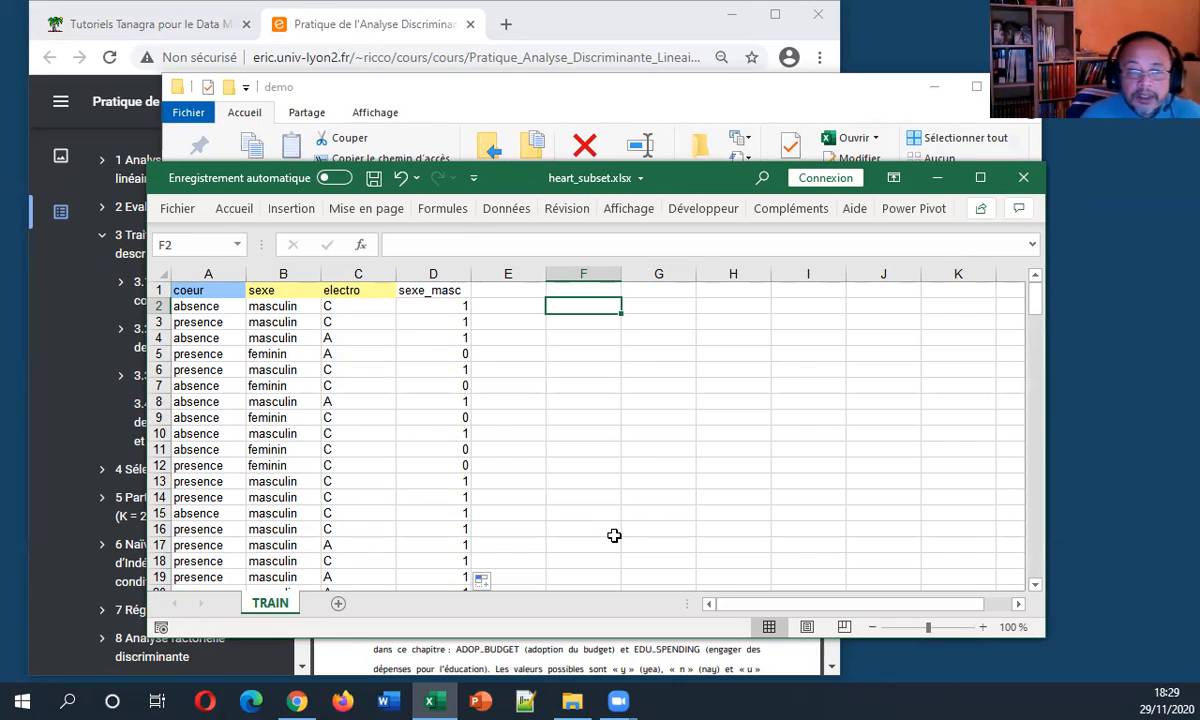
{"action": "left_click", "coordinate": [438, 348]}
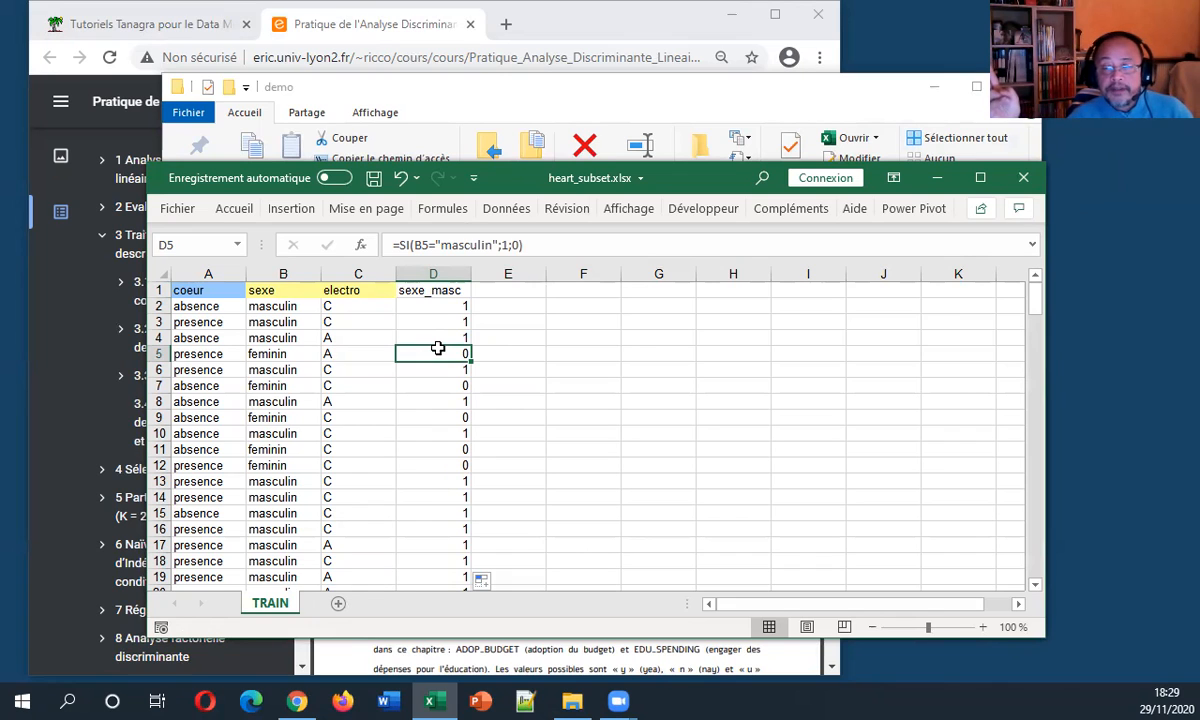
Add the column headers electro_A in cell E1 and electro_B in cell F1.
{"action": "key", "text": "Up"}
{"action": "key", "text": "Up"}
{"action": "key", "text": "Up"}
{"action": "key", "text": "Up"}
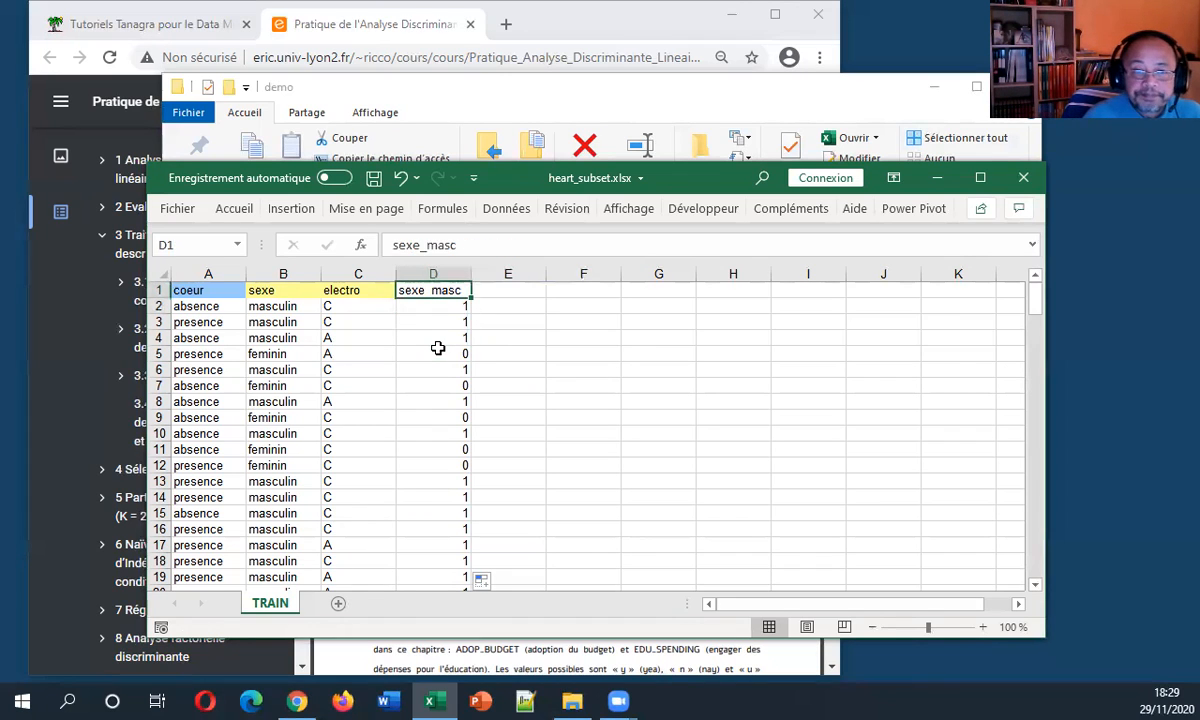
{"action": "key", "text": "Right"}
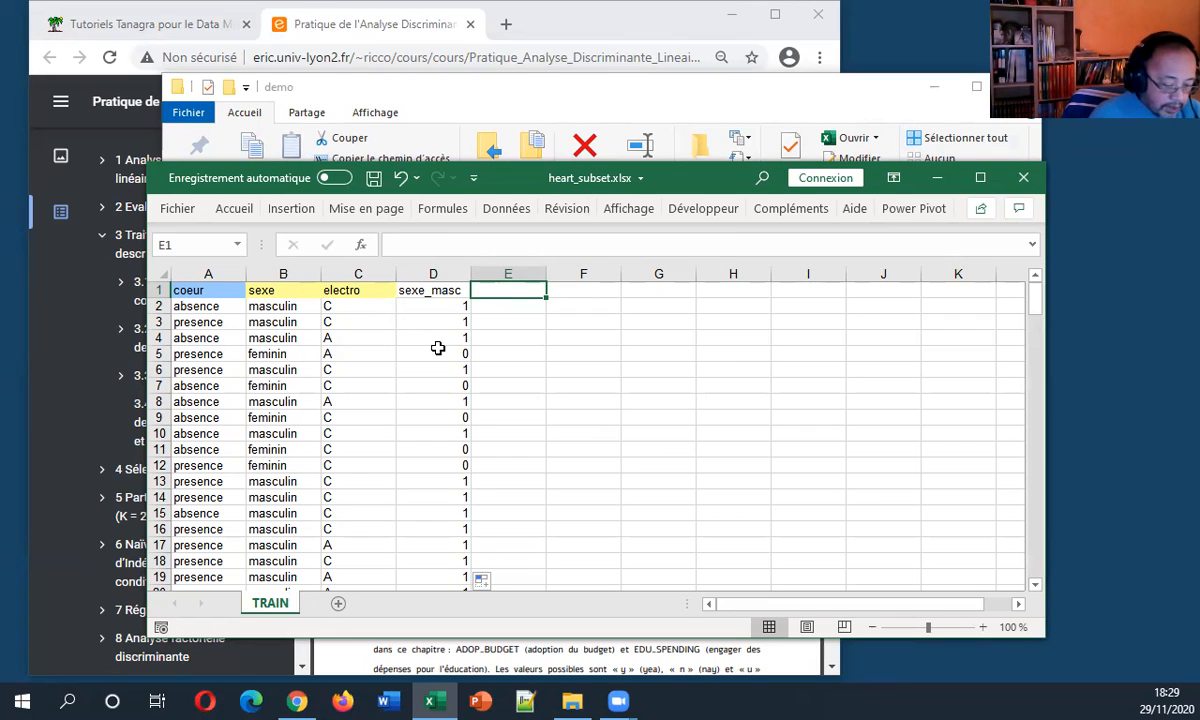
{"action": "type", "text": "electyl"}
{"action": "key", "text": "BackSpace"}
{"action": "key", "text": "BackSpace"}
{"action": "type", "text": "ro_A"}
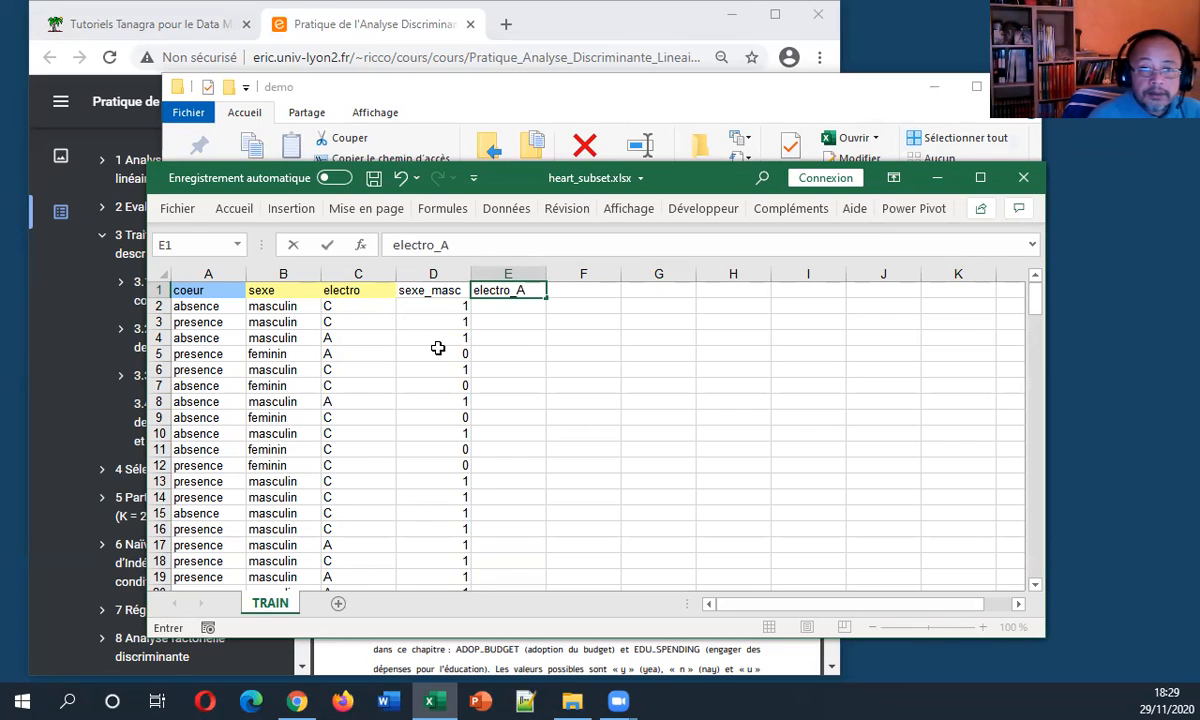
{"action": "key", "text": "Tab"}
{"action": "type", "text": "electr"}
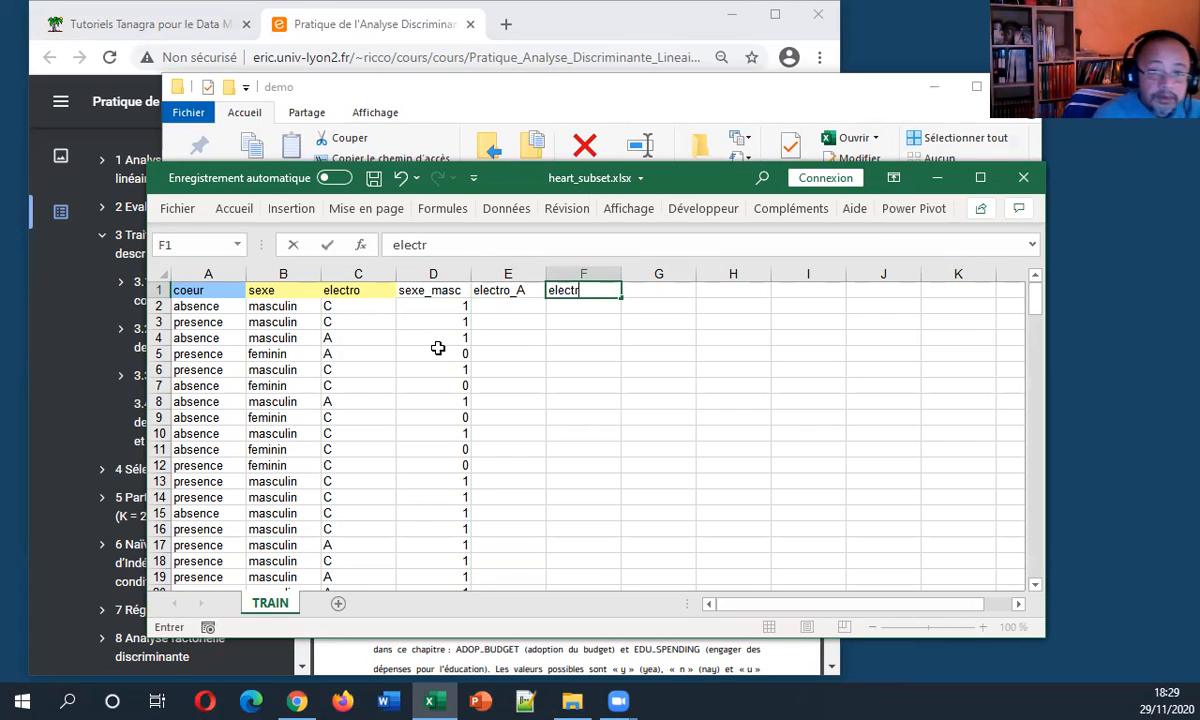
{"action": "type", "text": "o_B"}
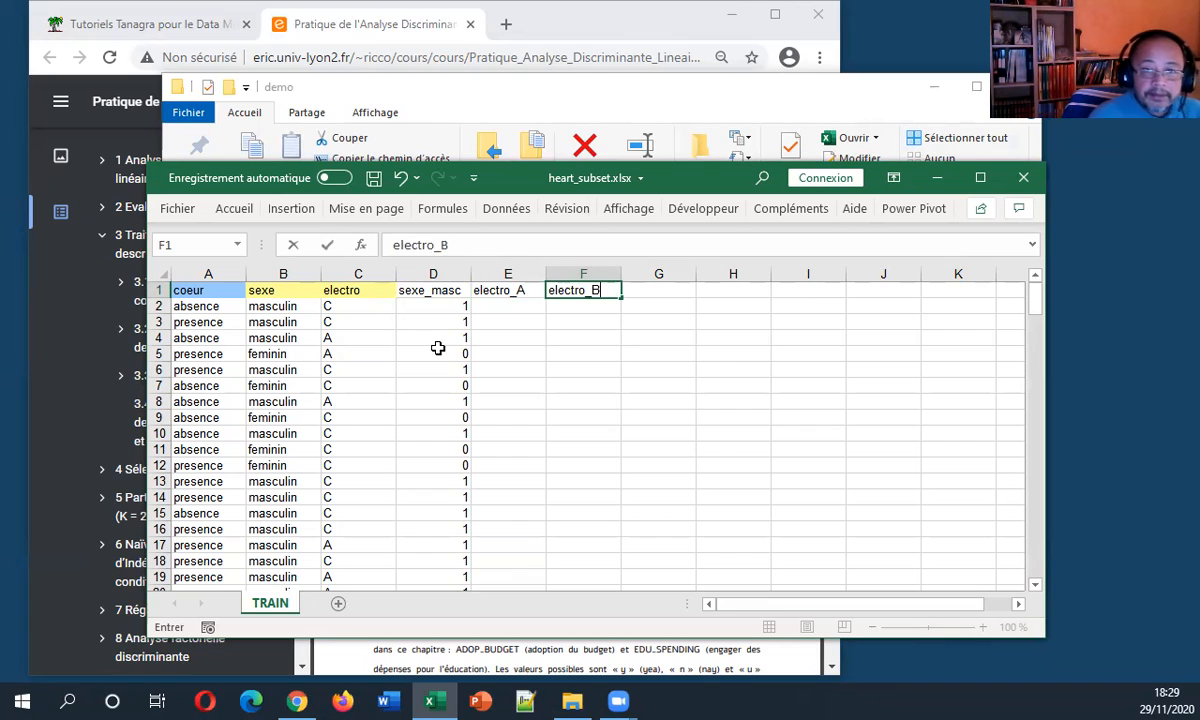
{"action": "key", "text": "Down"}
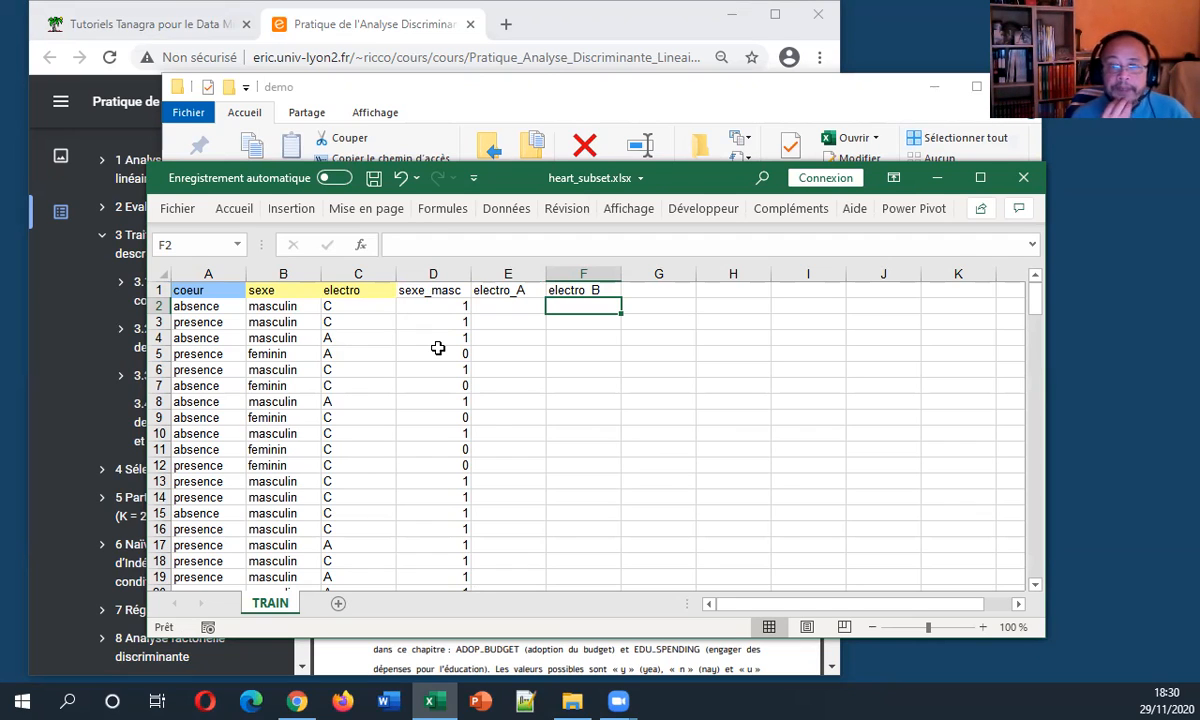
Enter =SI(C2="A";1;0) in cell E2, under the electro_A header.
{"action": "key", "text": "Left"}
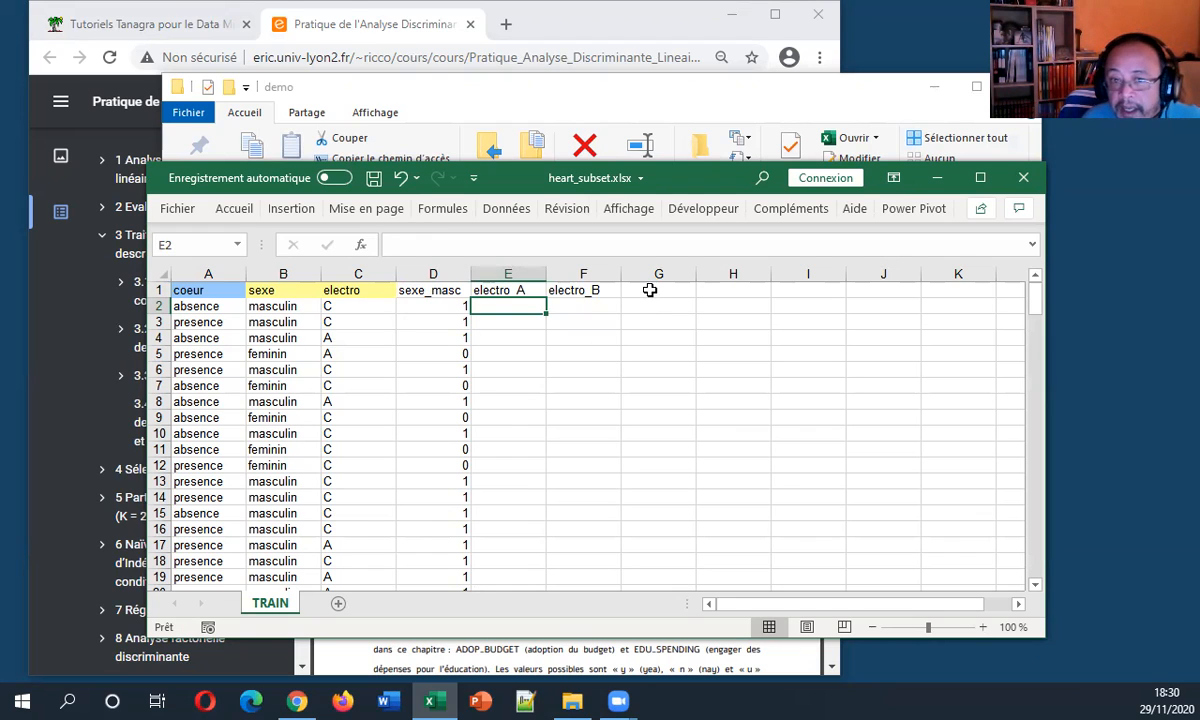
{"action": "left_click_drag", "start_coordinate": [498, 305], "coordinate": [684, 305]}
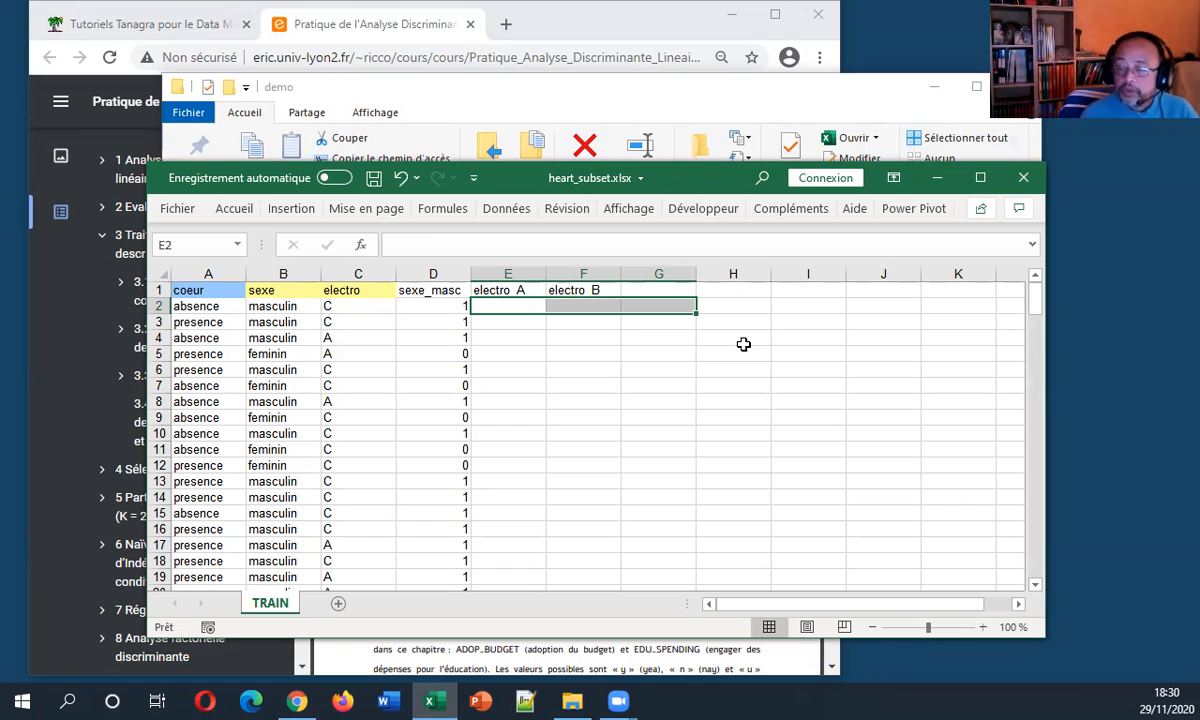
{"action": "key", "text": "Left"}
{"action": "key", "text": "Right"}
{"action": "type", "text": "="}
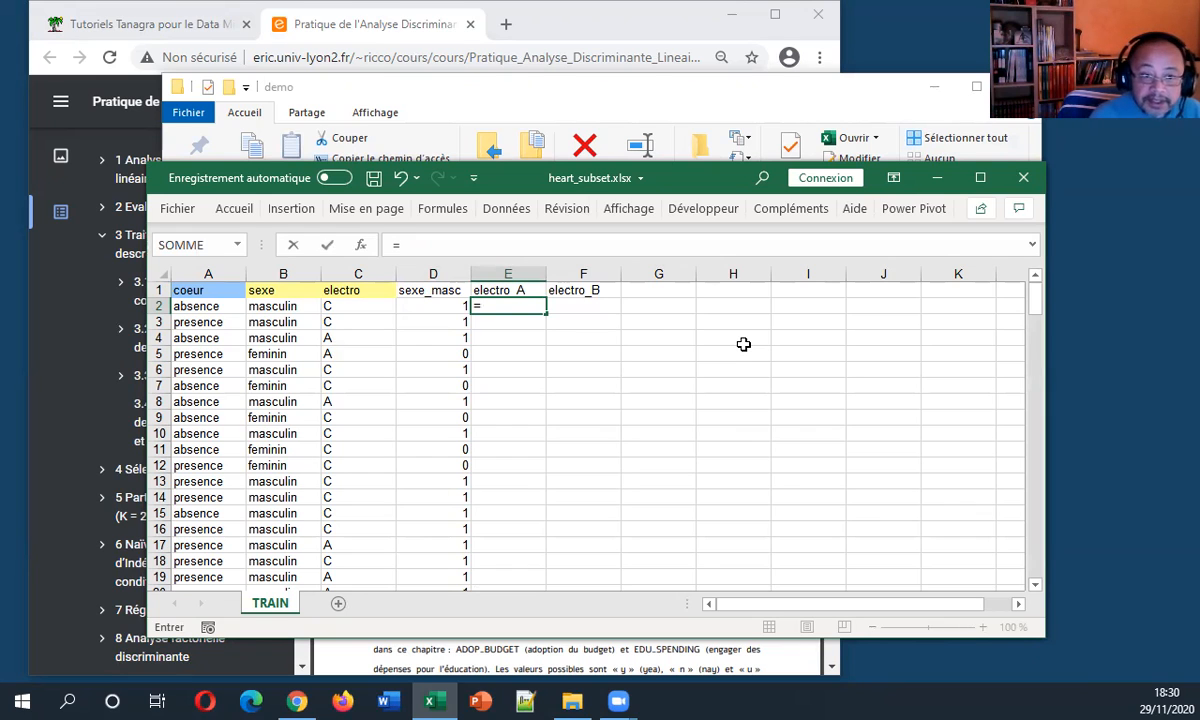
{"action": "type", "text": "si("}
{"action": "key", "text": "Left"}
{"action": "key", "text": "Left"}
{"action": "type", "text": "=\"A\";"}
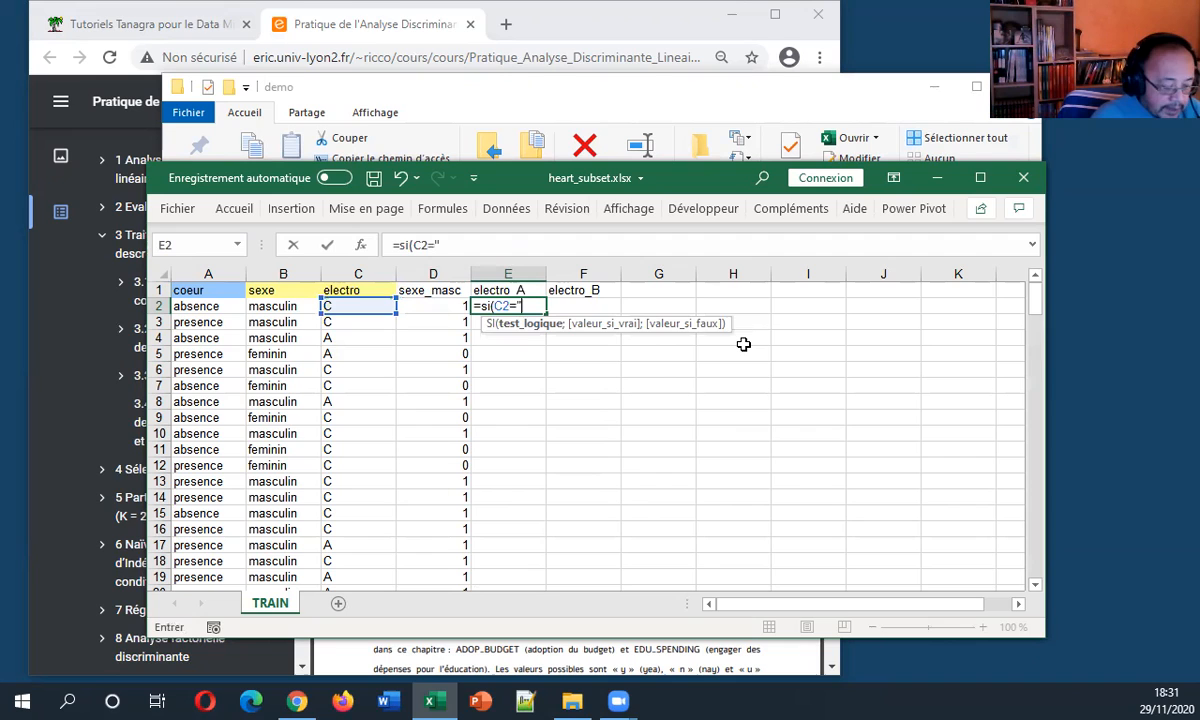
{"action": "type", "text": "1;0)"}
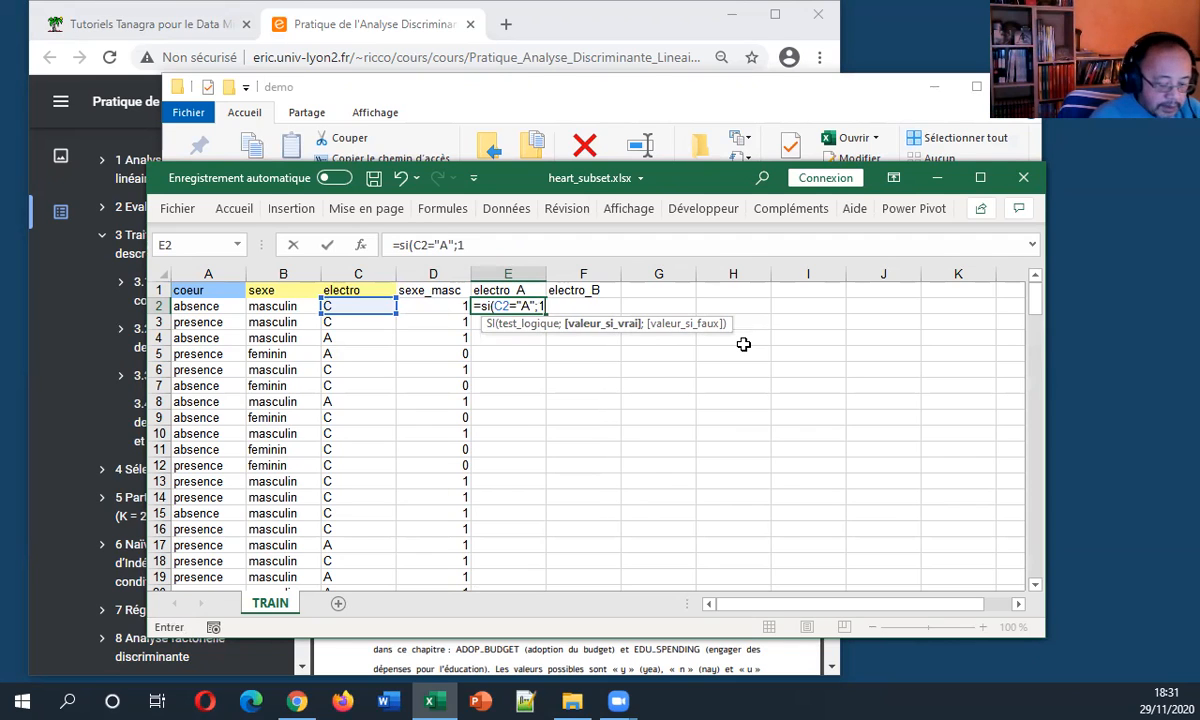
{"action": "key", "text": "Return"}
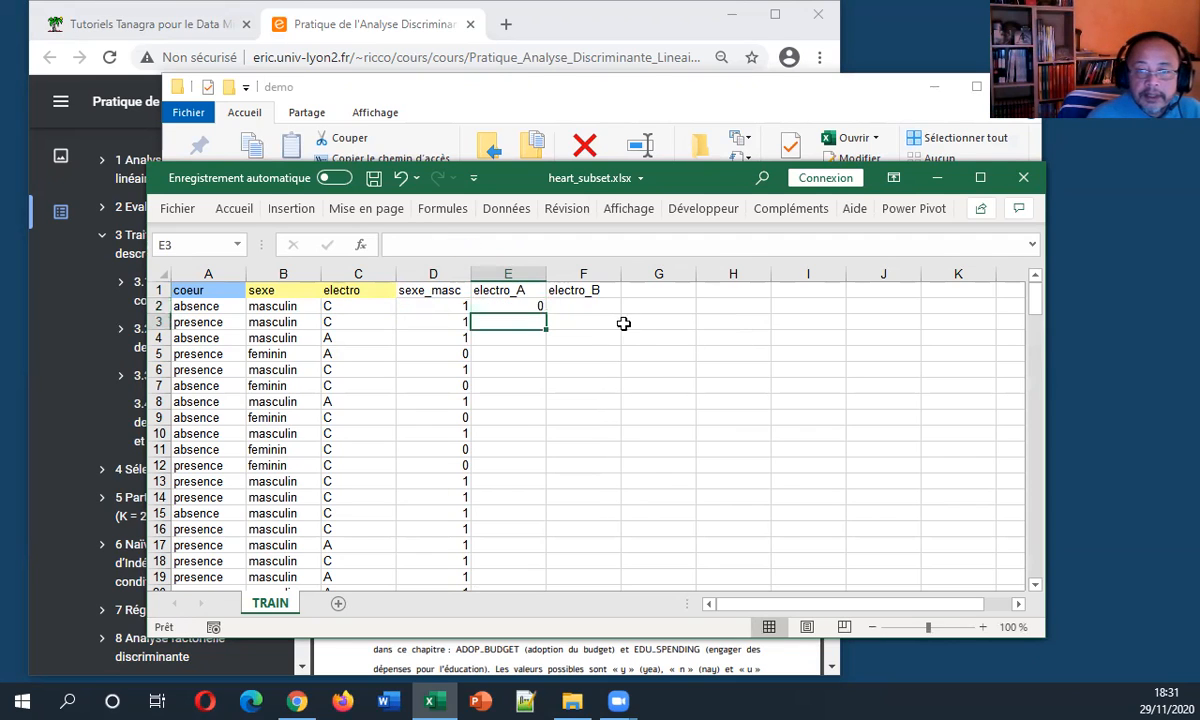
Enter =SI(C2="B";1;0) in cell F2 and fill the E2 and F2 formulas down the electro_A and electro_B columns.
{"action": "left_click", "coordinate": [593, 307]}
{"action": "type", "text": "=si("}
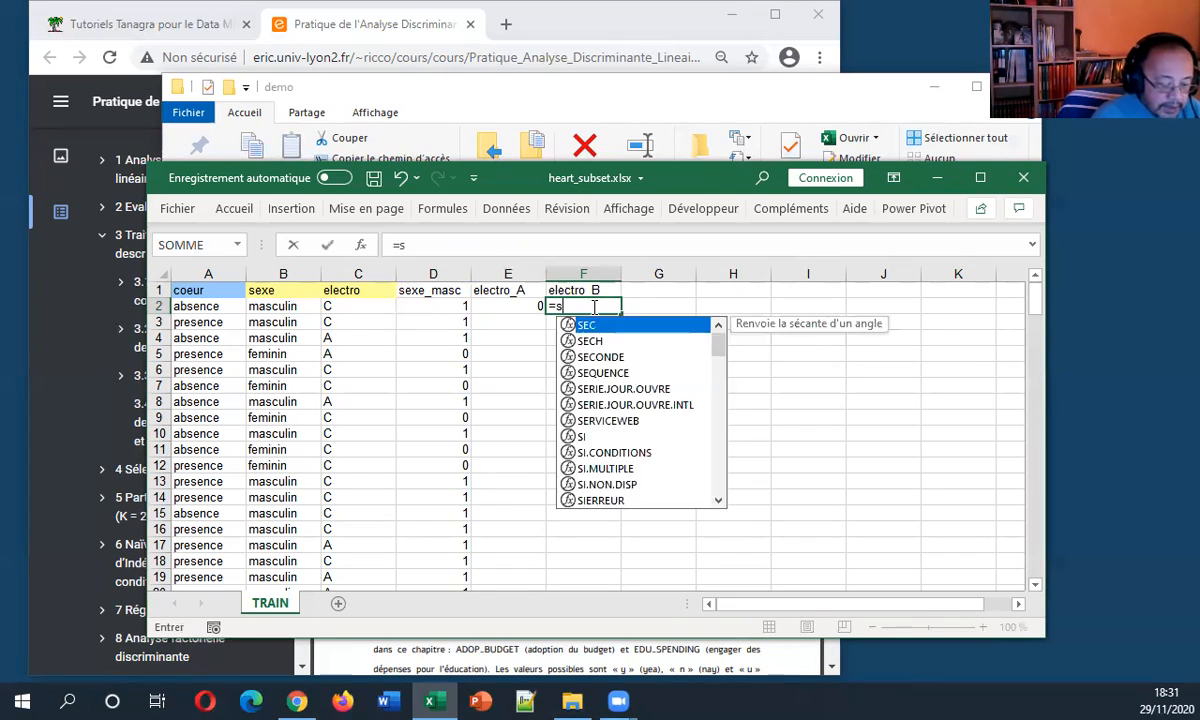
{"action": "key", "text": "Left"}
{"action": "key", "text": "Left"}
{"action": "key", "text": "Left"}
{"action": "key", "text": "Left"}
{"action": "key", "text": "Right"}
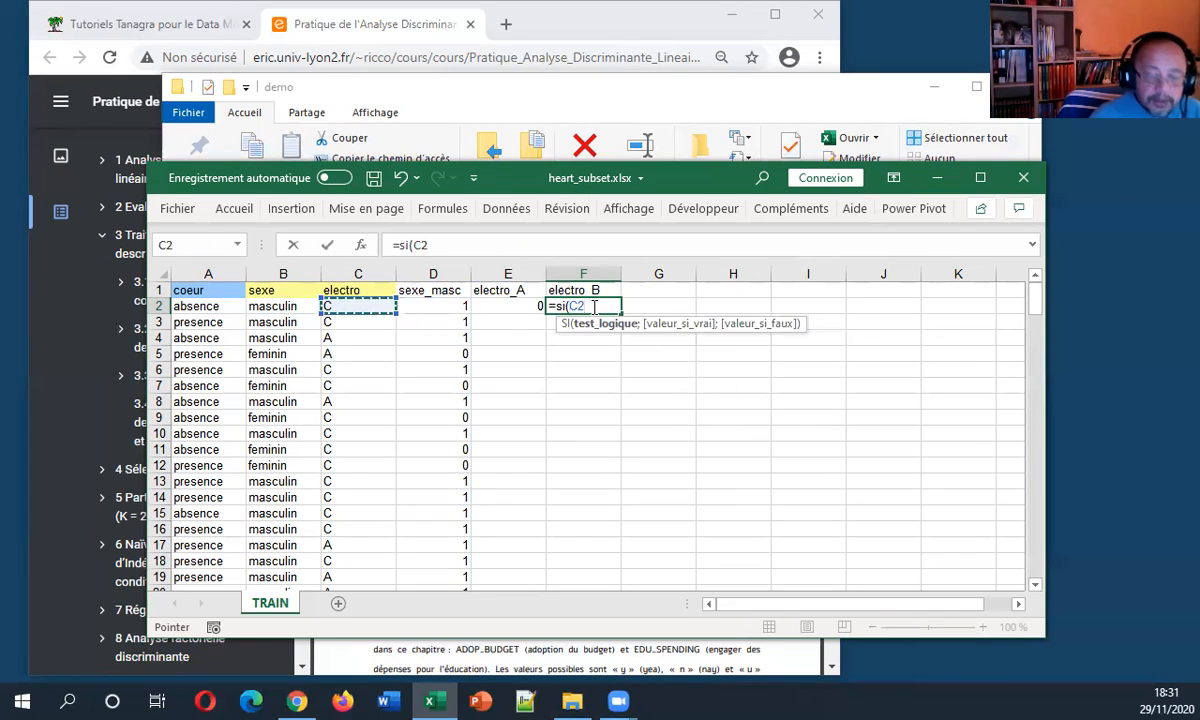
{"action": "type", "text": "=\"B\";1;0)"}
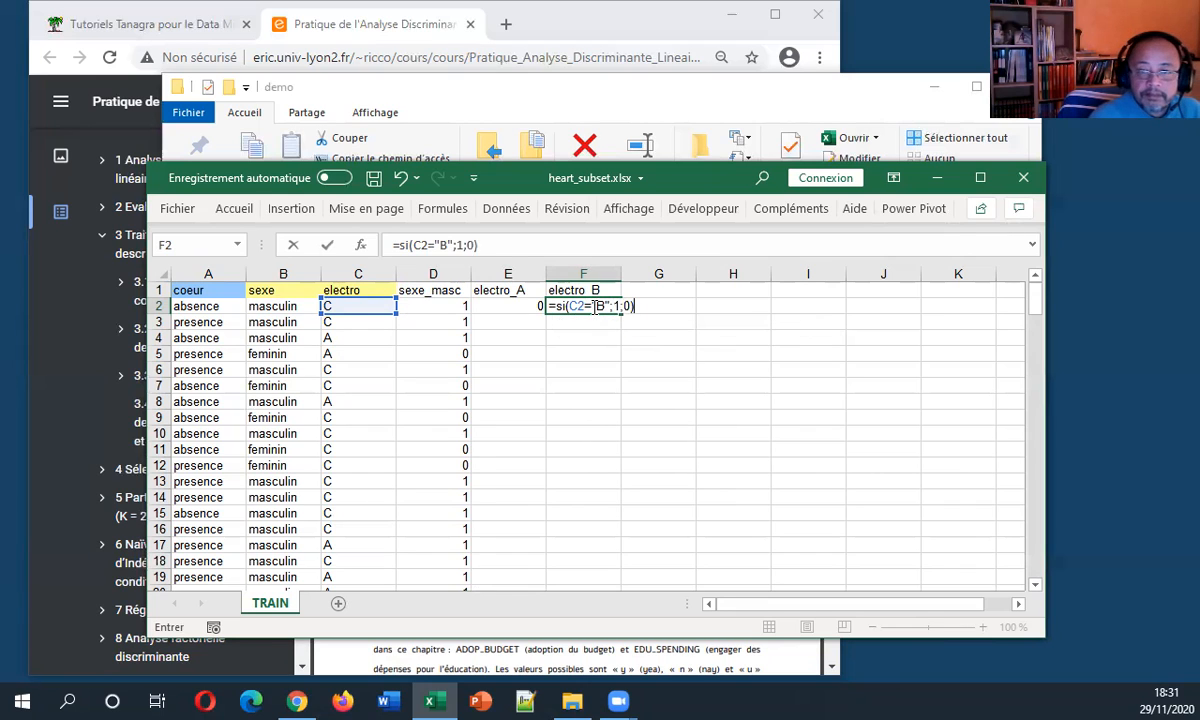
{"action": "key", "text": "Return"}
{"action": "left_click_drag", "start_coordinate": [508, 306], "coordinate": [595, 306]}
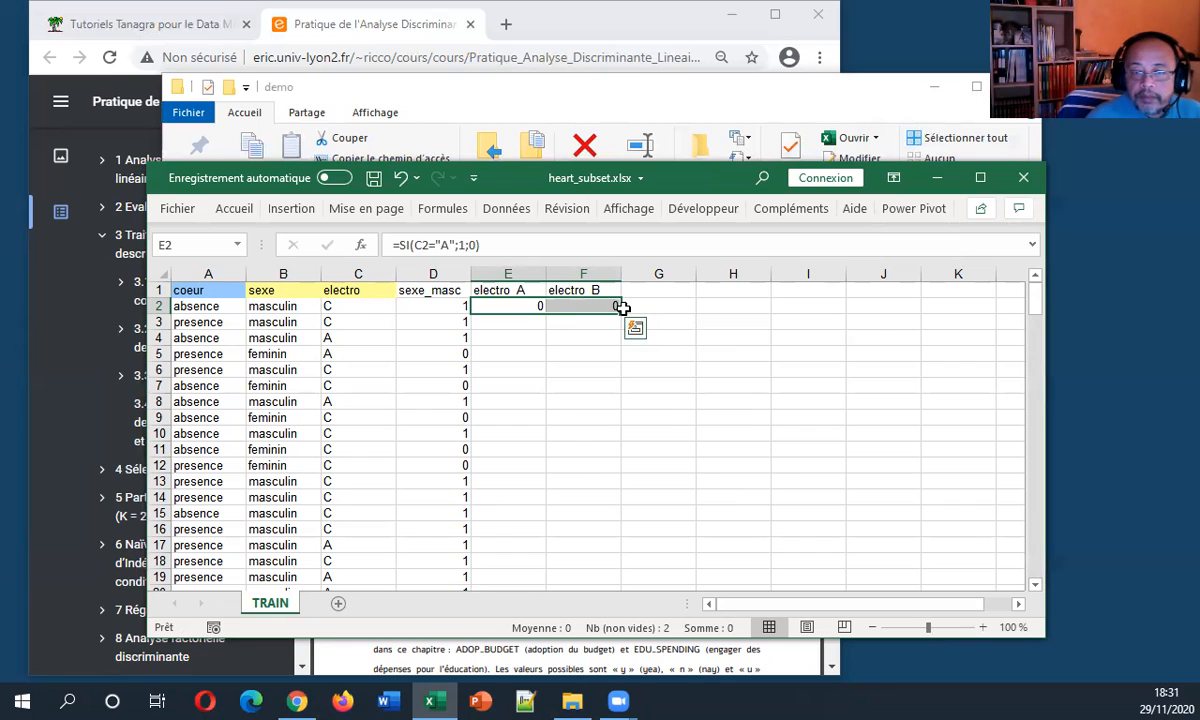
{"action": "double_click", "coordinate": [620, 313]}
Examine the 0/1 codes and formulas in electro_A and electro_B against the corresponding electro values, including a row coded B.
{"action": "left_click", "coordinate": [543, 370]}
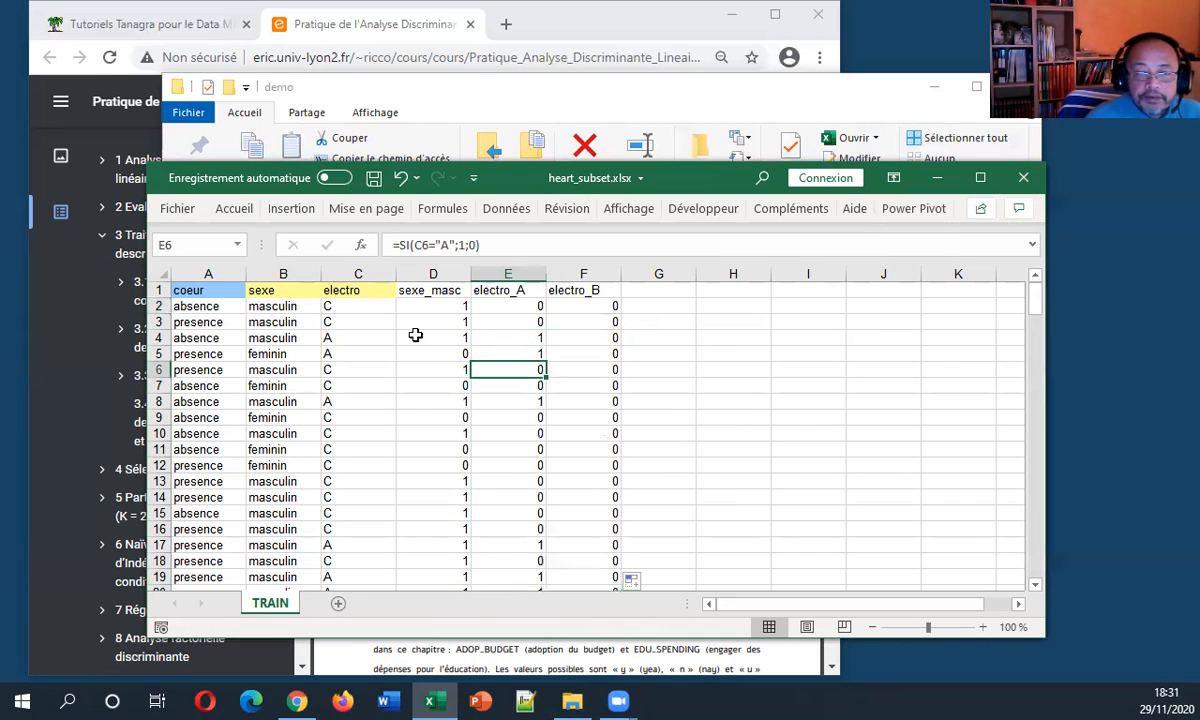
{"action": "left_click", "coordinate": [351, 350]}
{"action": "left_click", "coordinate": [502, 333]}
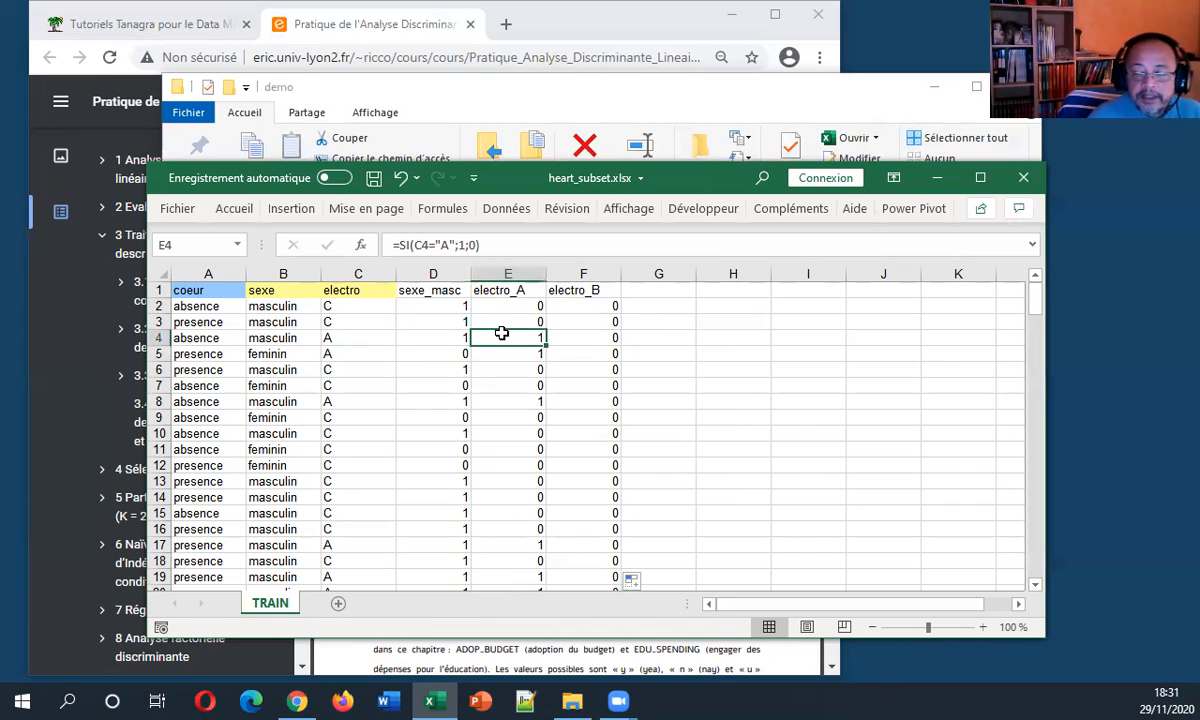
{"action": "key", "text": "Right"}
{"action": "key", "text": "Up"}
{"action": "key", "text": "Up"}
{"action": "key", "text": "Left"}
{"action": "key", "text": "Down"}
{"action": "key", "text": "Down"}
{"action": "key", "text": "Down"}
{"action": "key", "text": "Down"}
{"action": "key", "text": "Down"}
{"action": "key", "text": "Down"}
{"action": "scroll", "coordinate": [495, 438], "scroll_direction": "down", "scroll_amount": 4}
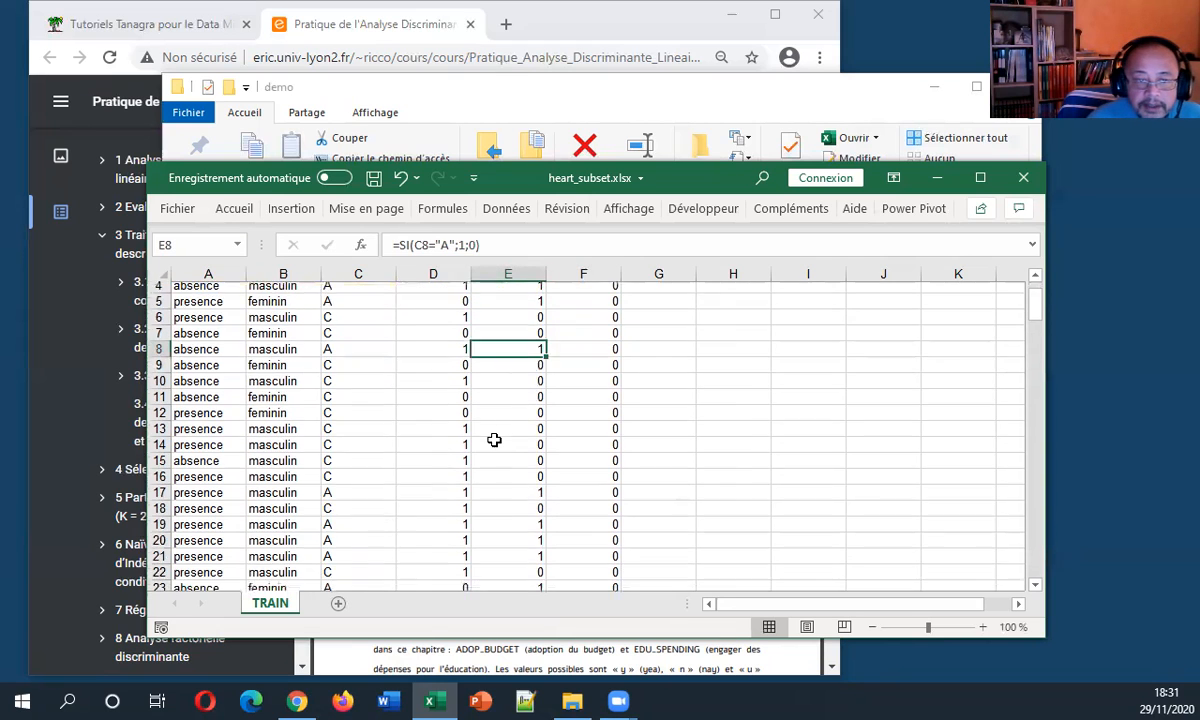
{"action": "left_click", "coordinate": [364, 577]}
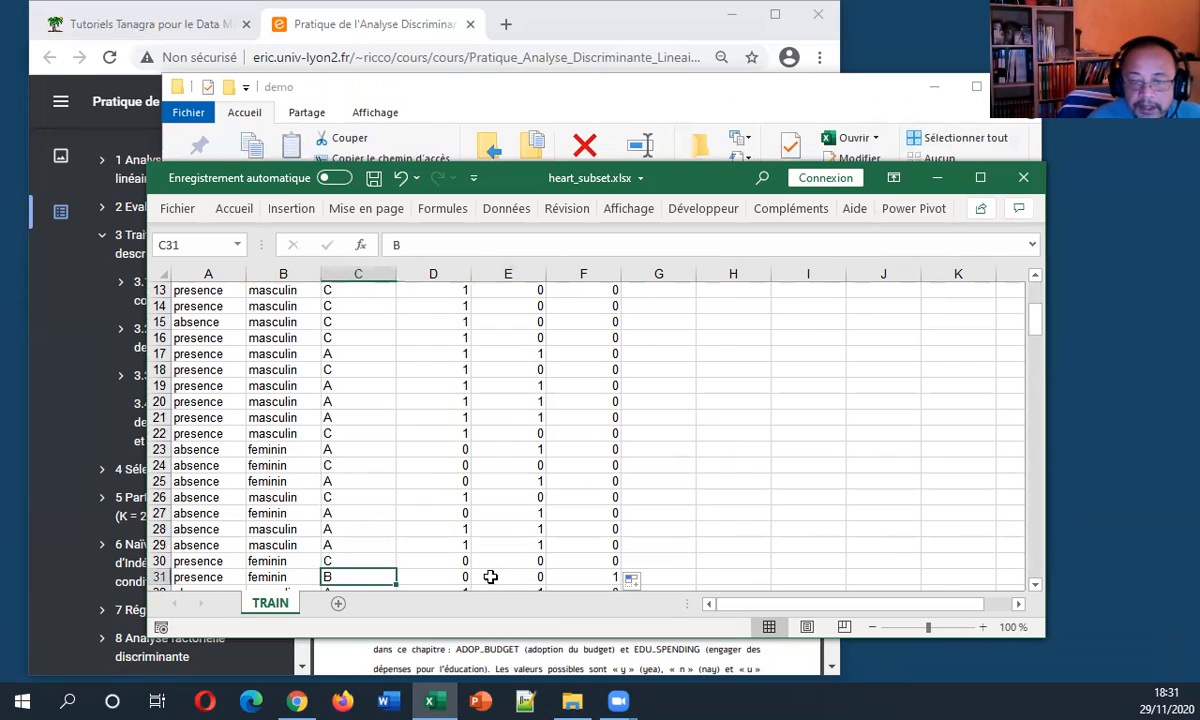
{"action": "left_click", "coordinate": [568, 577]}
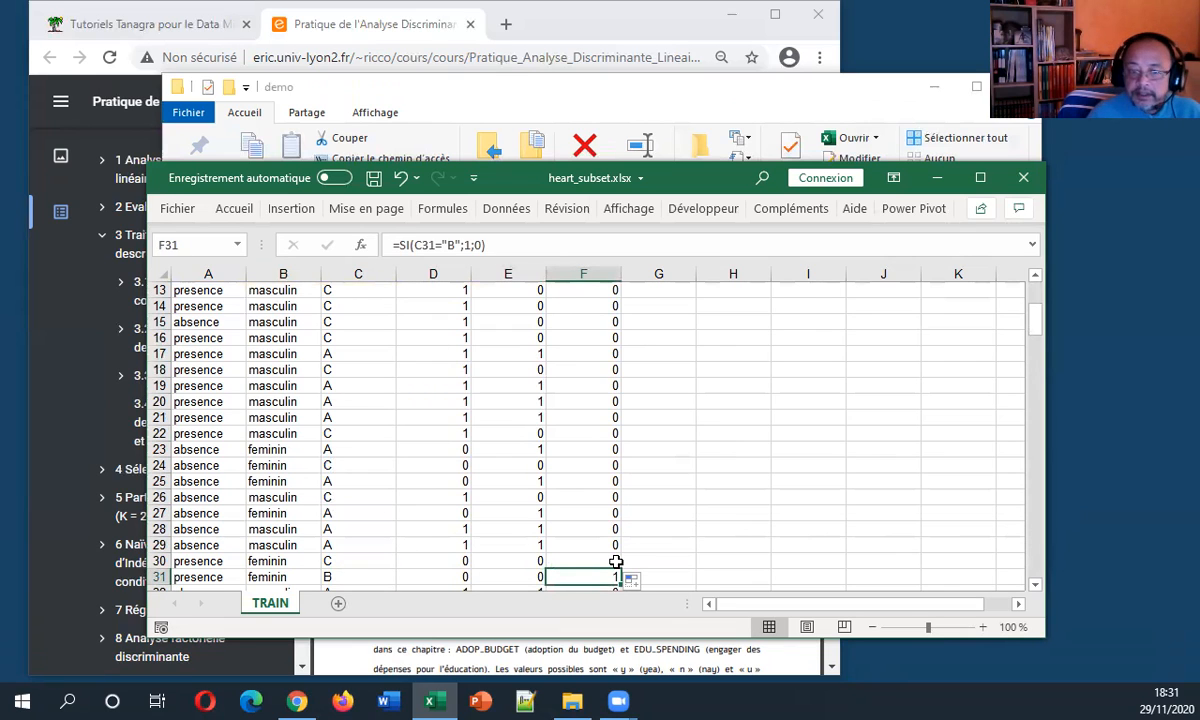
{"action": "key", "text": "Left"}
{"action": "key", "text": "ctrl+Up"}
{"action": "key", "text": "Down"}
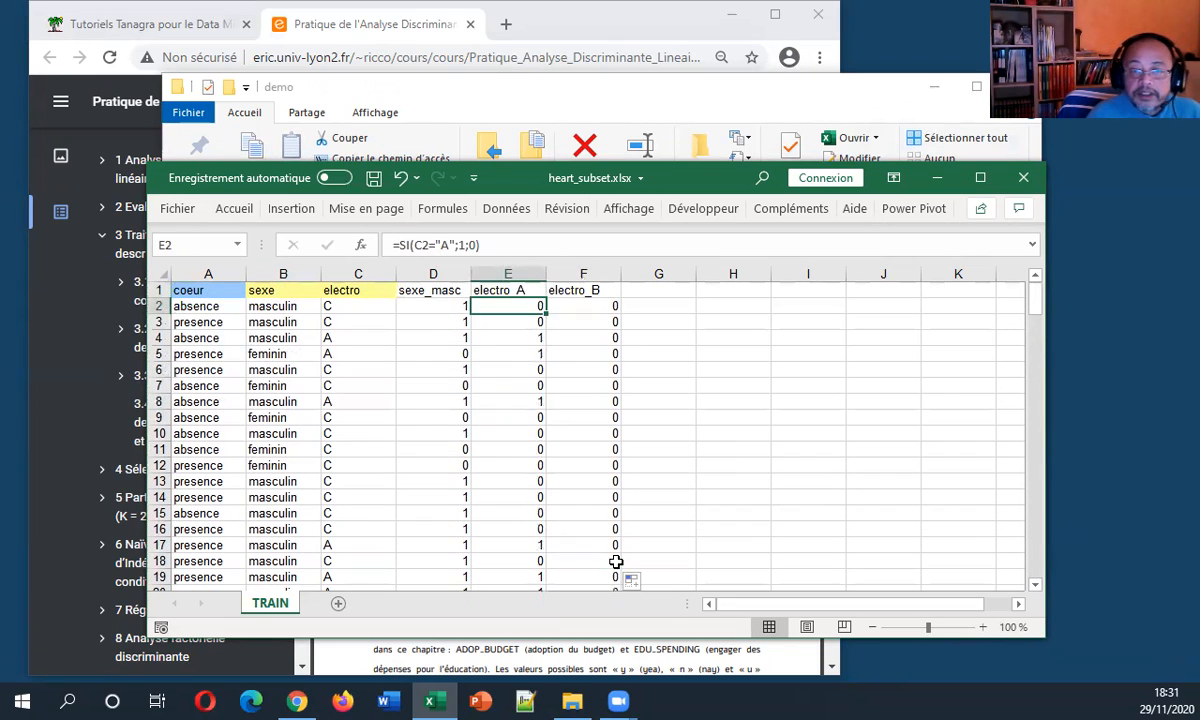
{"action": "key", "text": "Right"}
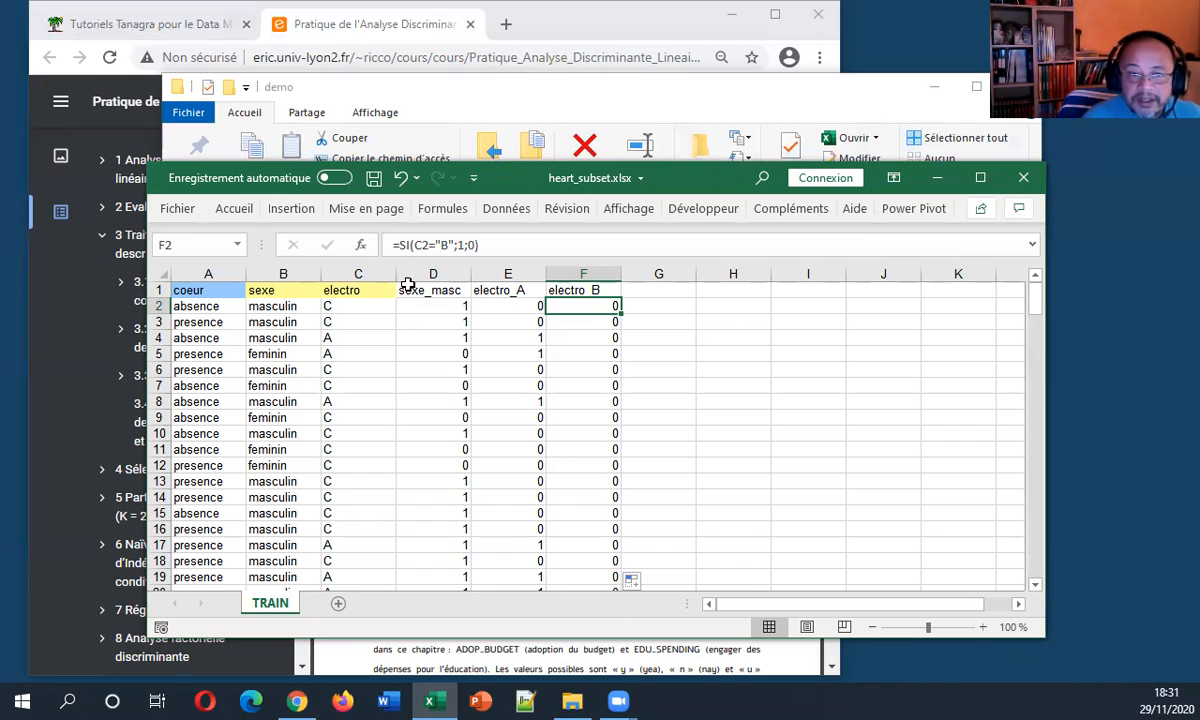
Review the complete set of indicator columns sexe_masc, electro_A and electro_B that replace the sexe and electro variables.
{"action": "left_click", "coordinate": [436, 274]}
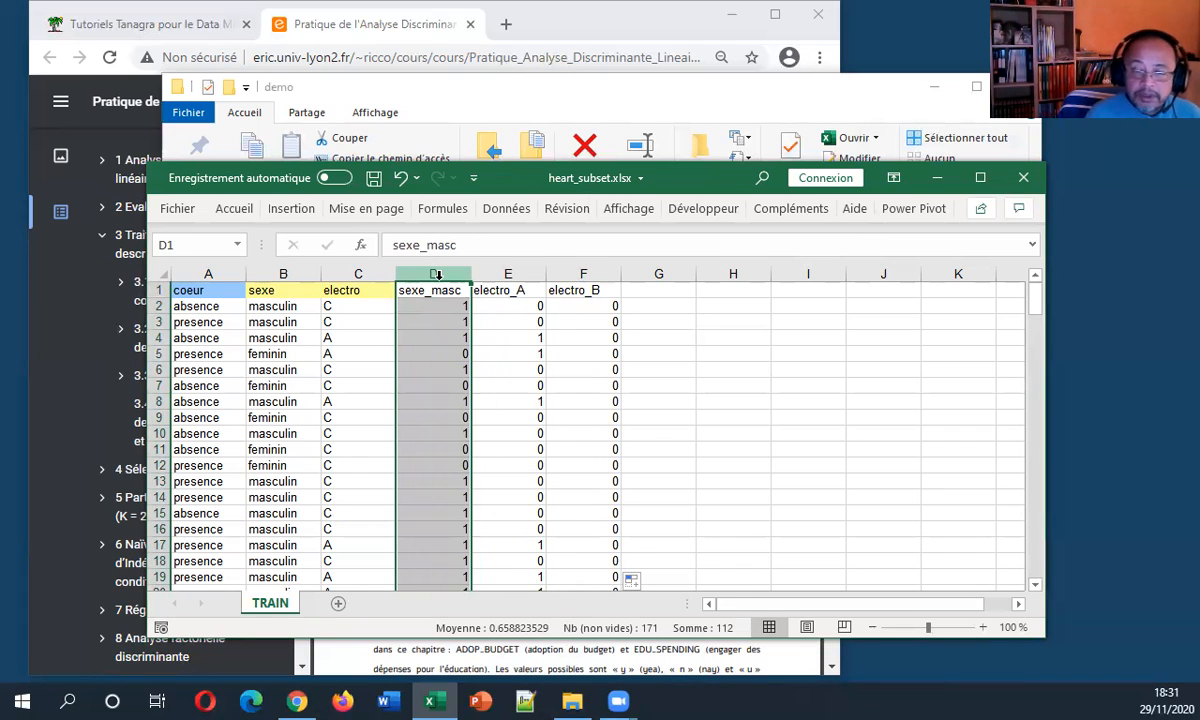
{"action": "left_click", "coordinate": [515, 274]}
{"action": "left_click_drag", "start_coordinate": [556, 276], "coordinate": [585, 275]}
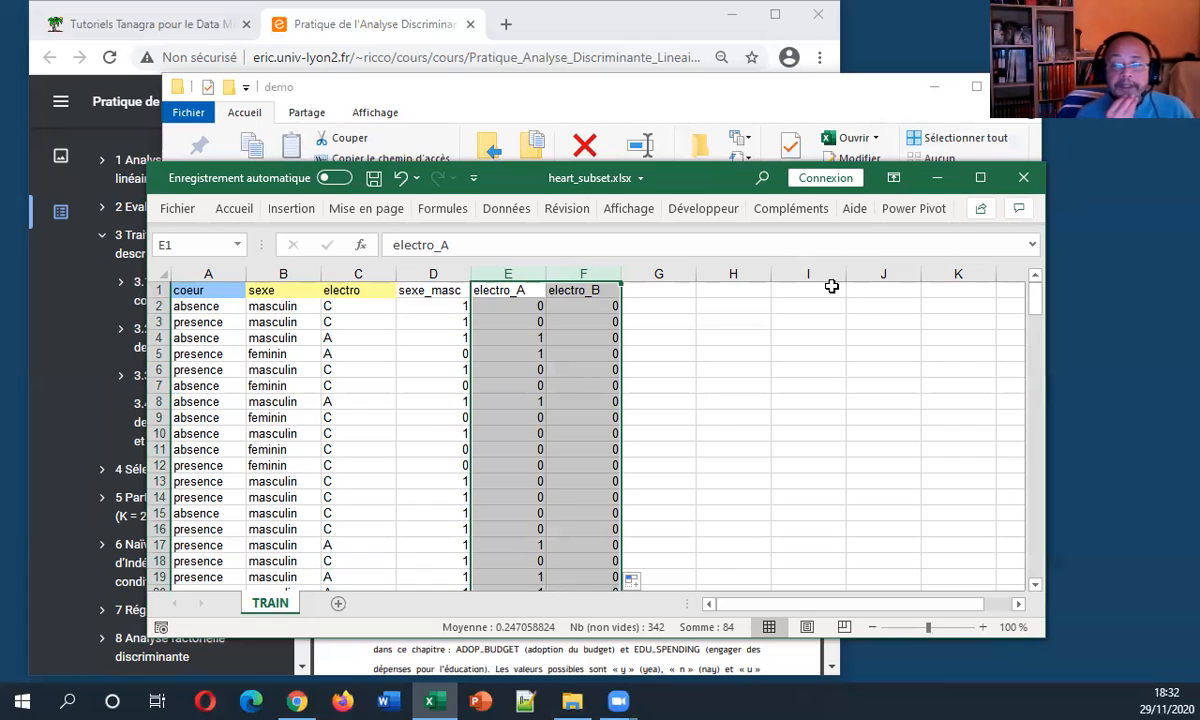
{"action": "left_click", "coordinate": [515, 369]}
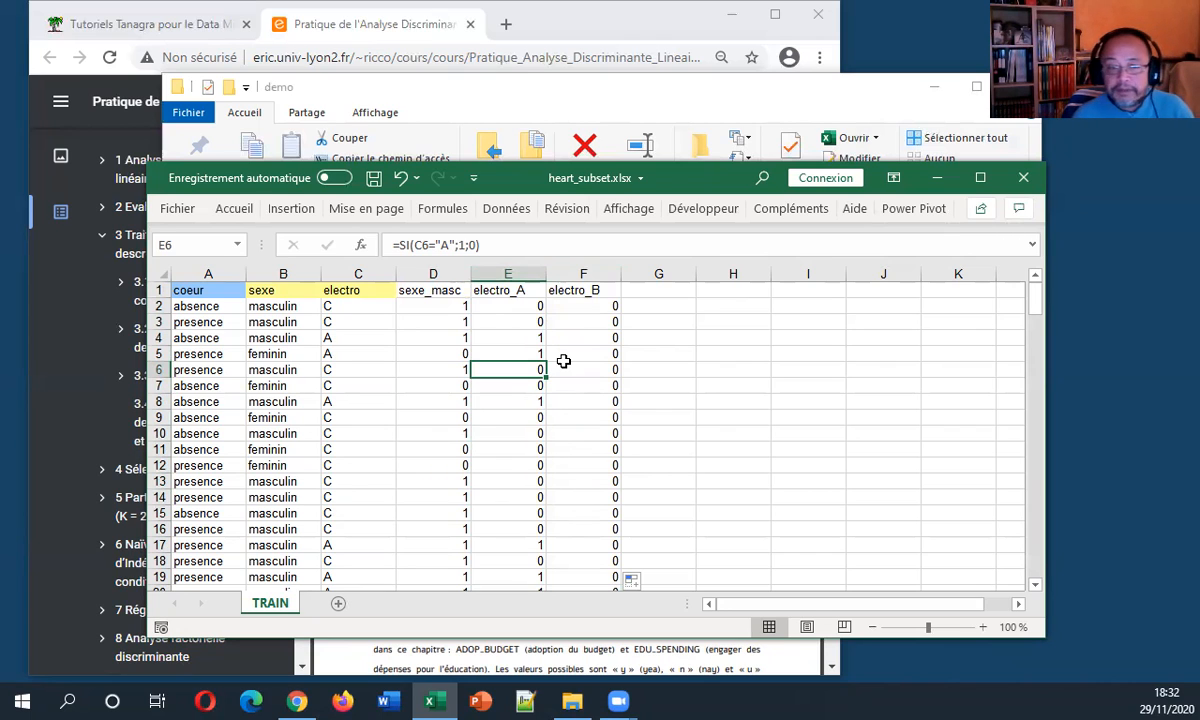
{"action": "key", "text": "Right"}
{"action": "key", "text": "Right"}
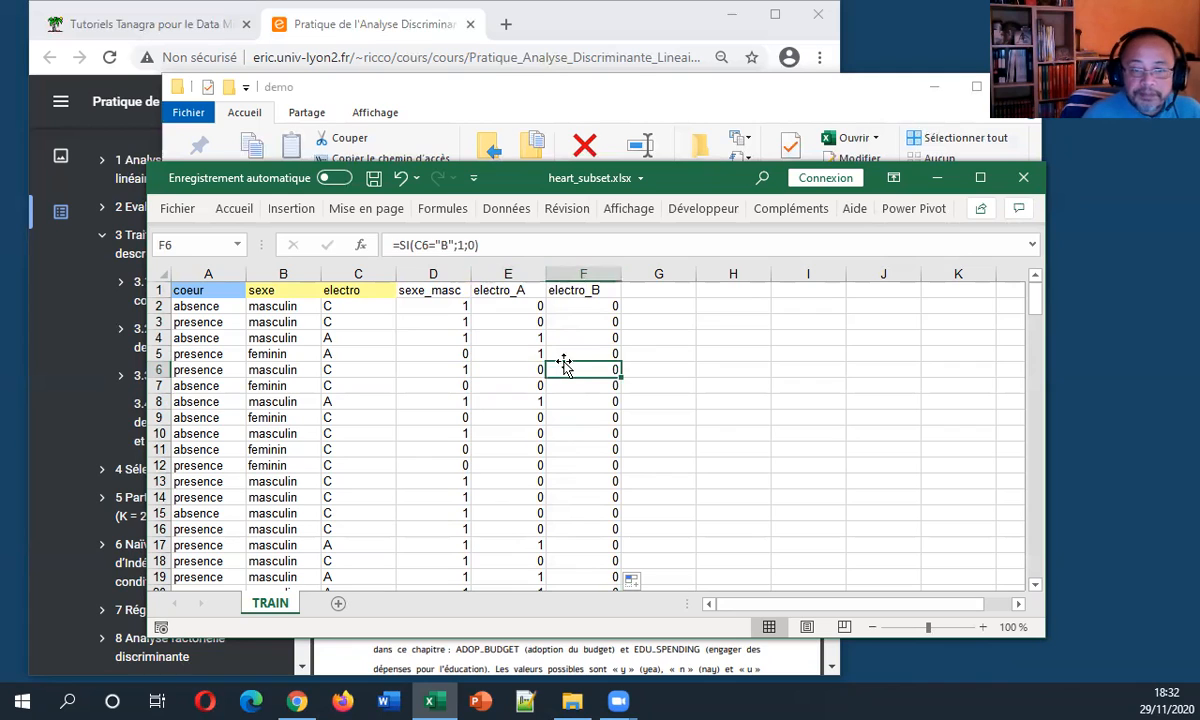
{"action": "key", "text": "Left"}
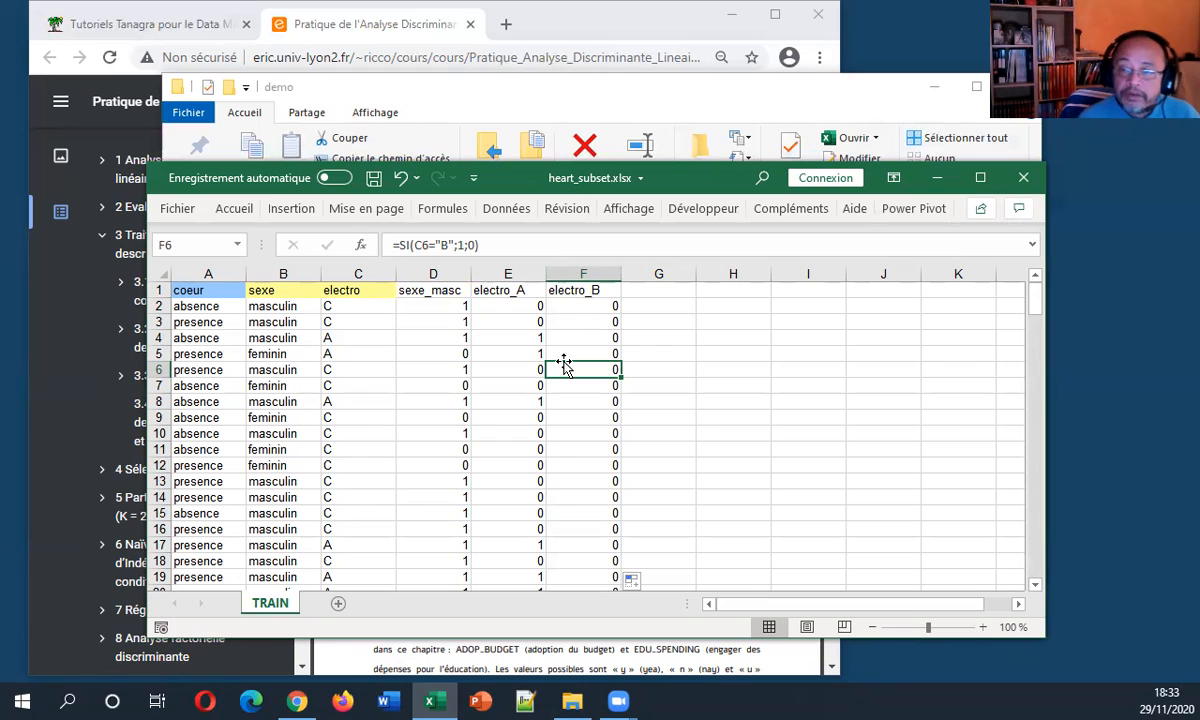
Select the whole data table and send the range $A$1:$F$171 to Tanagra as the dataset.
{"action": "key", "text": "ctrl+a"}
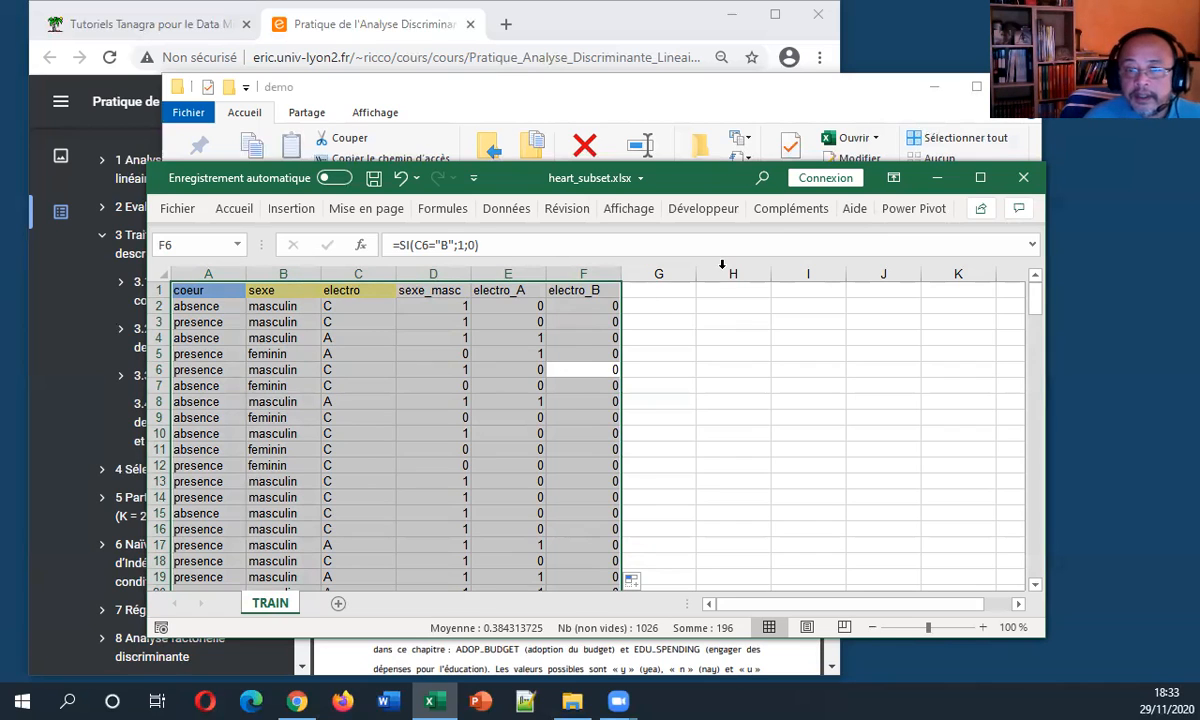
{"action": "left_click", "coordinate": [790, 208]}
{"action": "left_click", "coordinate": [226, 256]}
{"action": "left_click", "coordinate": [233, 279]}
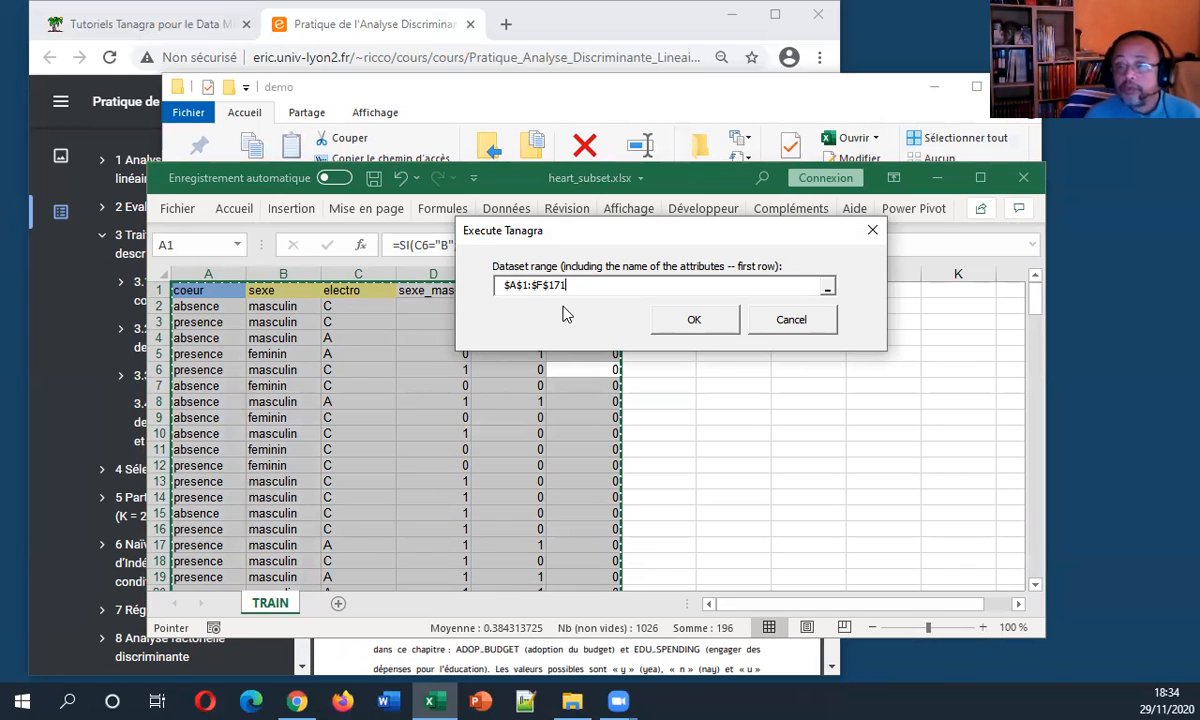
{"action": "left_click", "coordinate": [688, 318]}
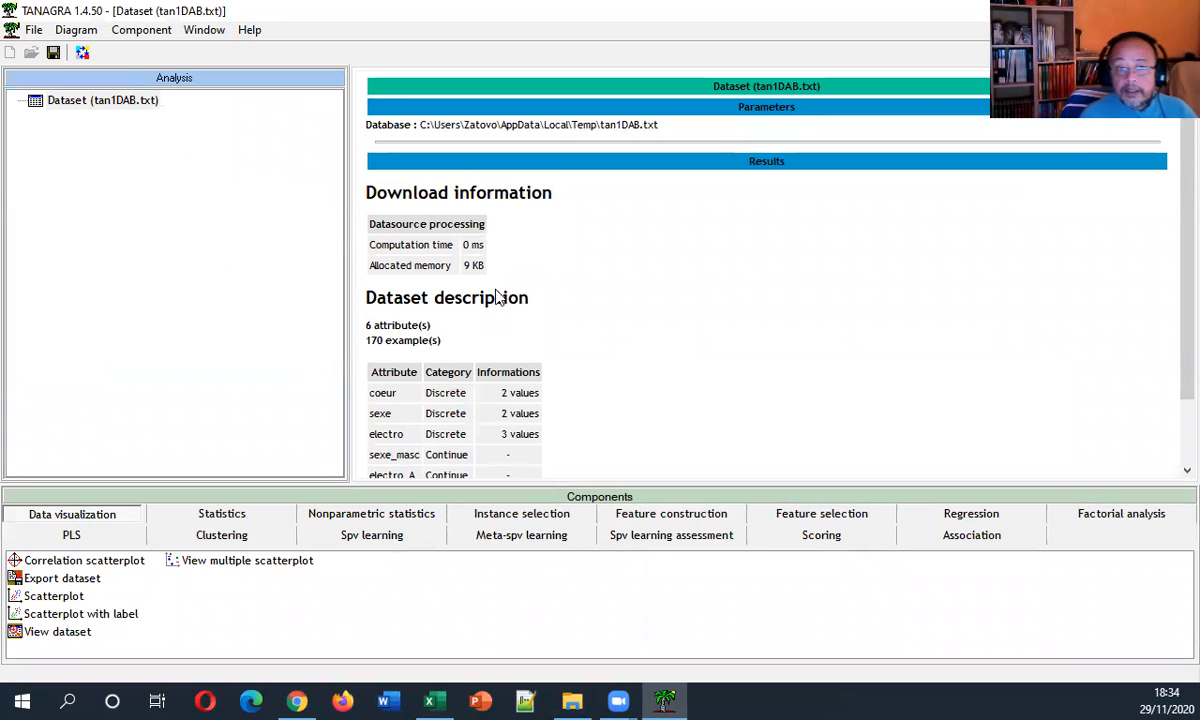
Add a Define status component with sexe_masc, electro_A and electro_B as input attributes and coeur as the target.
{"action": "left_click", "coordinate": [83, 52]}
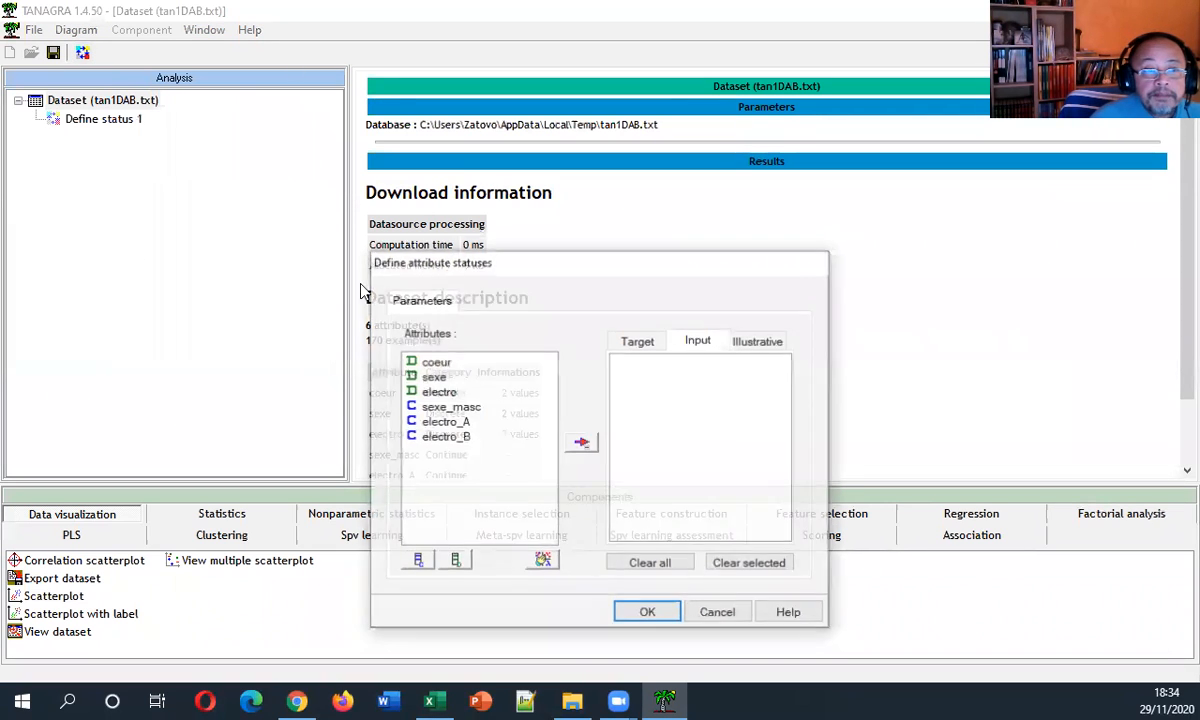
{"action": "left_click_drag", "start_coordinate": [440, 377], "coordinate": [455, 394]}
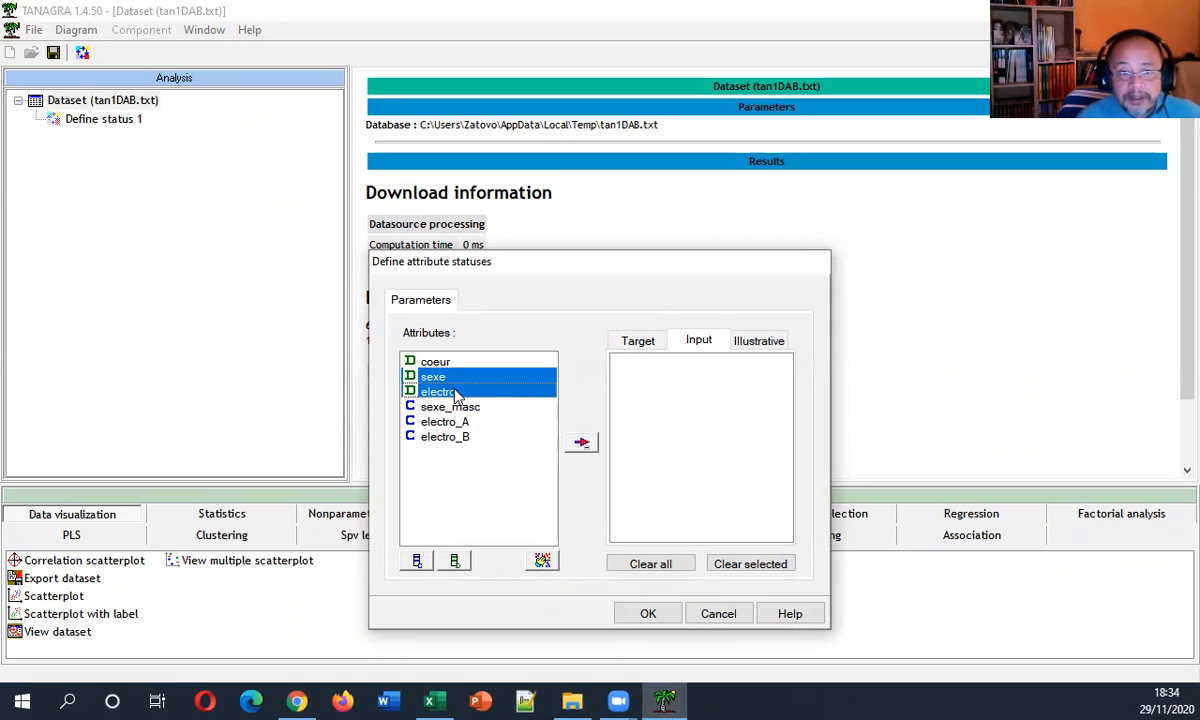
{"action": "left_click_drag", "start_coordinate": [450, 407], "coordinate": [461, 444]}
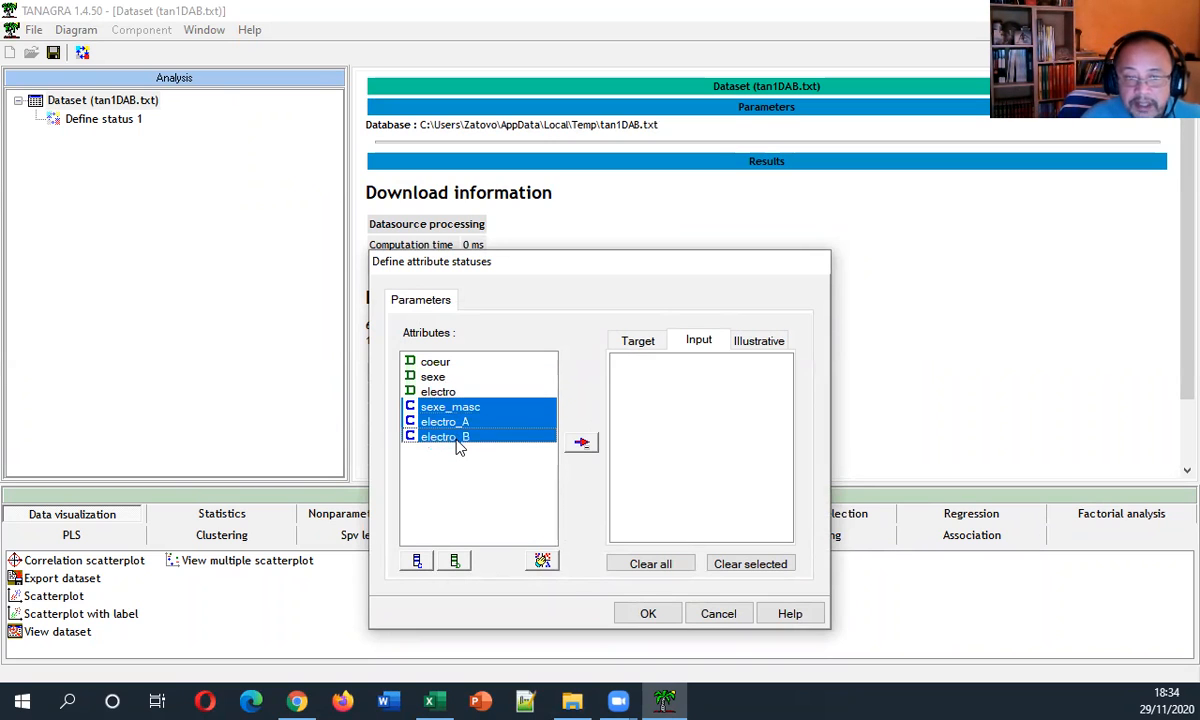
{"action": "left_click", "coordinate": [581, 442]}
{"action": "left_click", "coordinate": [637, 341]}
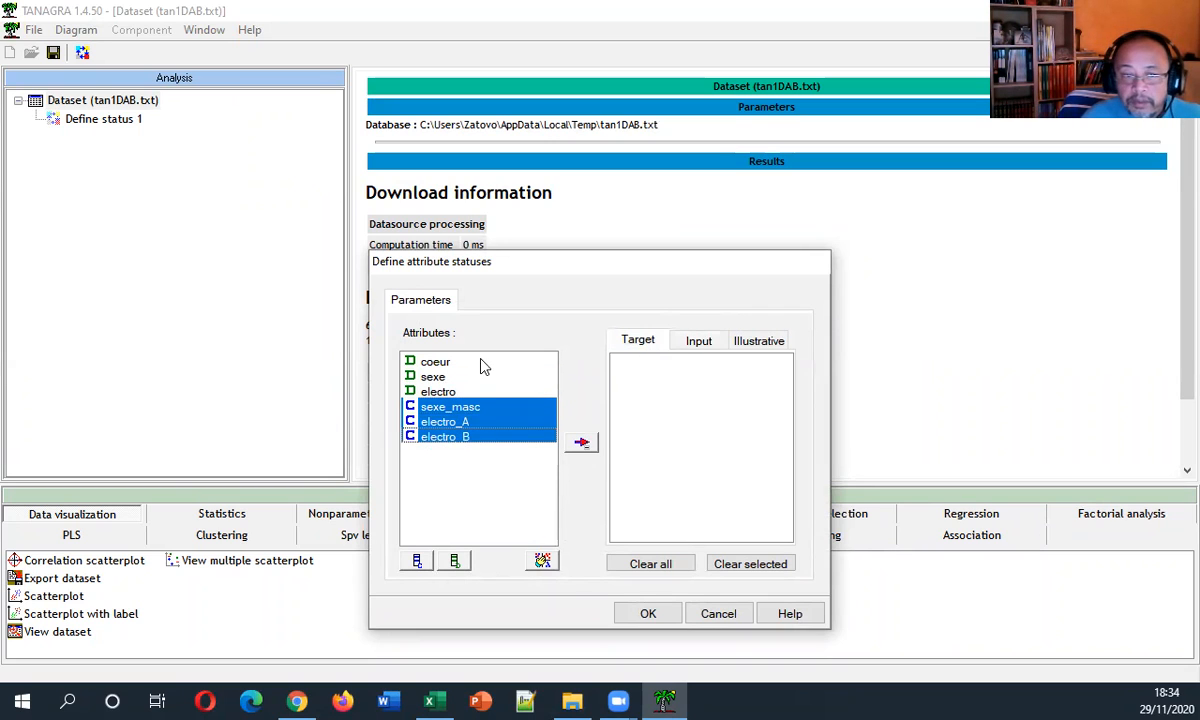
{"action": "left_click", "coordinate": [478, 362]}
{"action": "left_click", "coordinate": [582, 443]}
{"action": "left_click", "coordinate": [702, 343]}
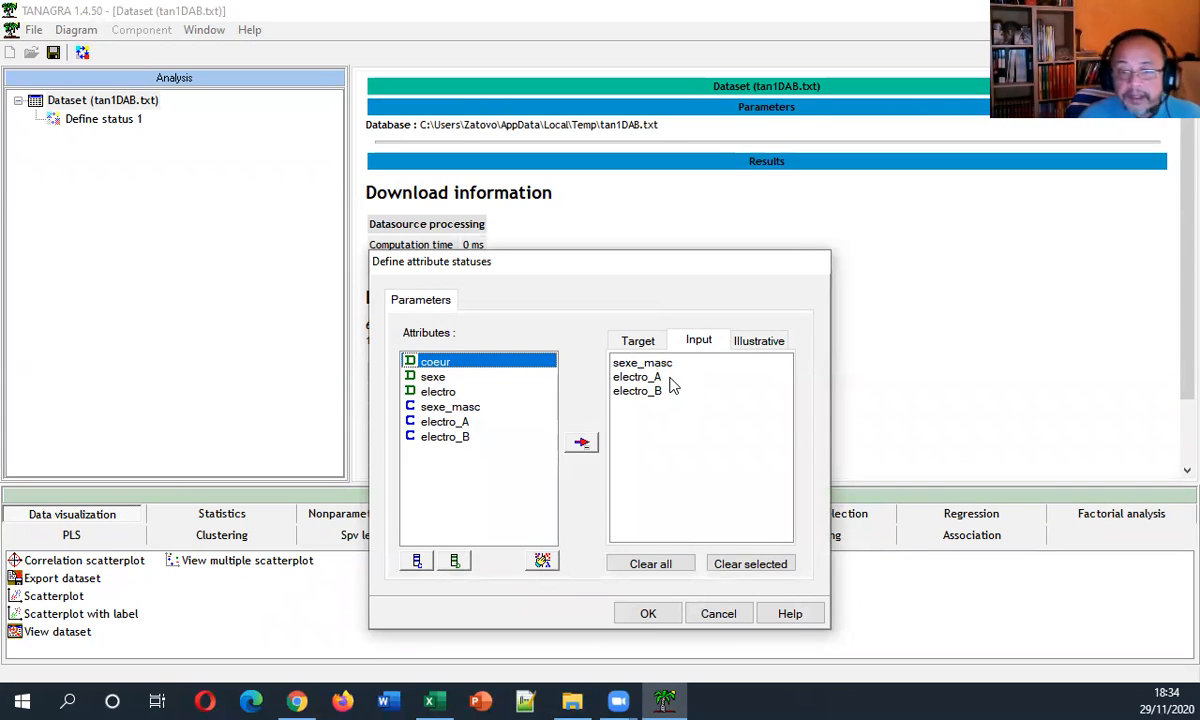
{"action": "left_click", "coordinate": [648, 612]}
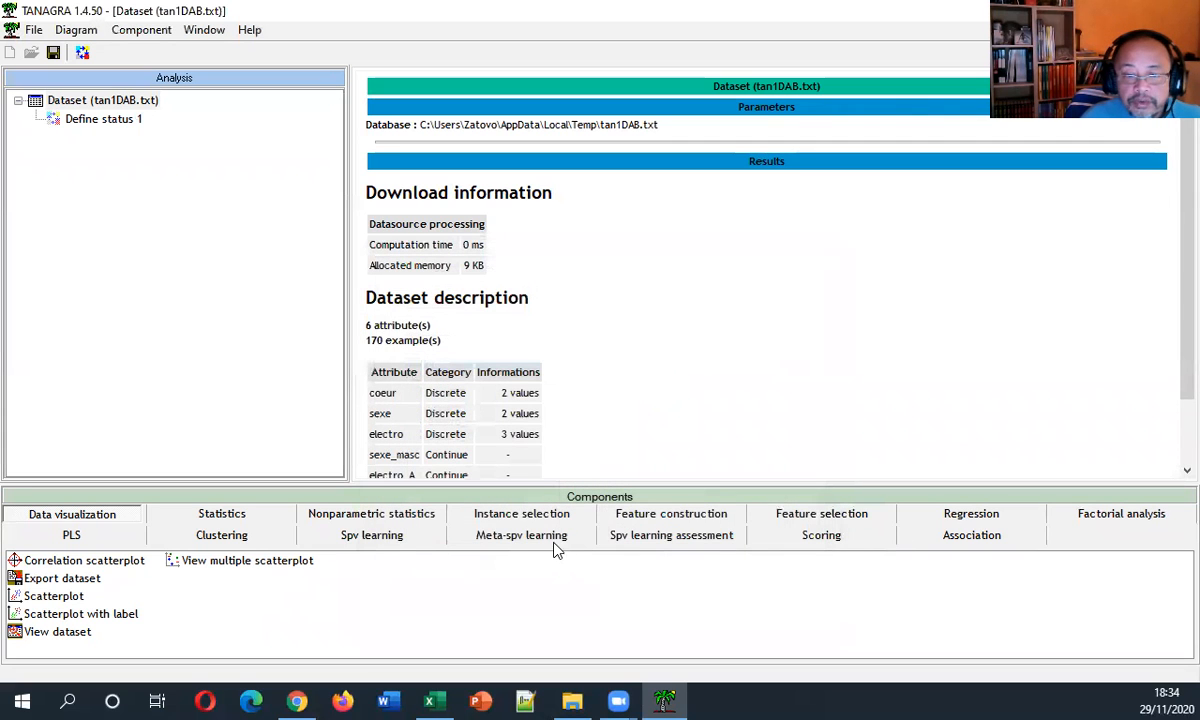
Add a Linear discriminant analysis under Define status 1, run it, and view the results through the LDA Summary.
{"action": "left_click", "coordinate": [380, 535]}
{"action": "left_click_drag", "start_coordinate": [445, 596], "coordinate": [110, 119]}
{"action": "double_click", "coordinate": [190, 138]}
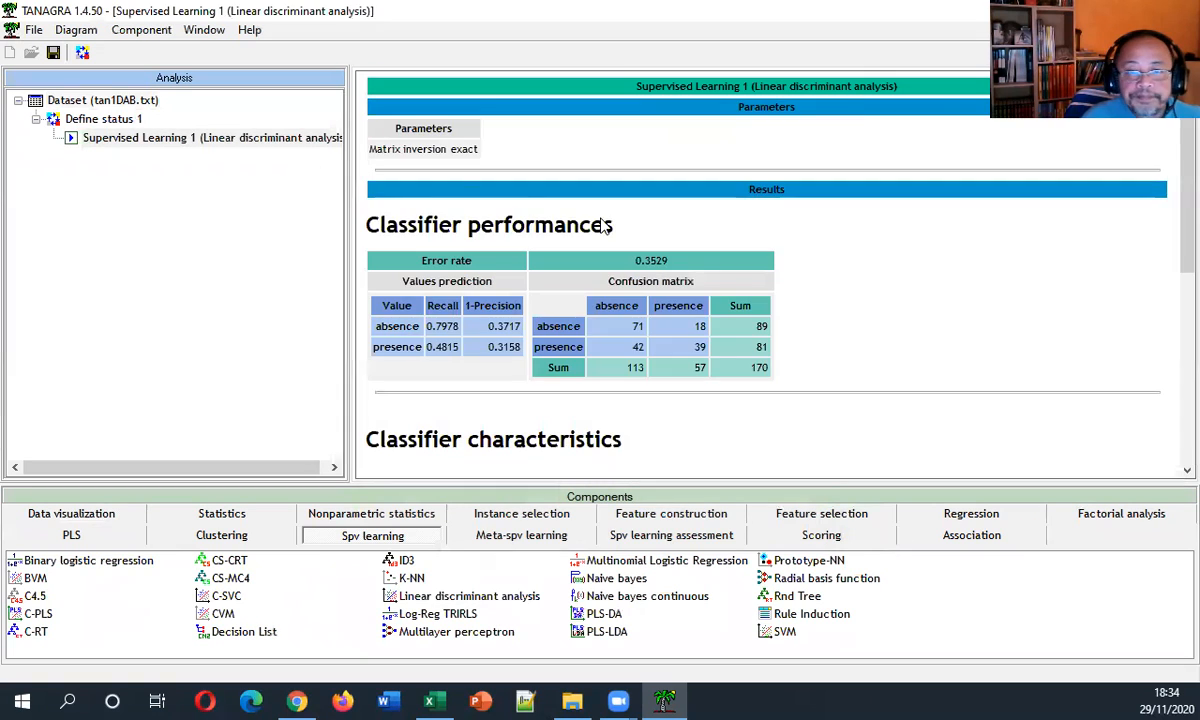
{"action": "scroll", "coordinate": [604, 226], "scroll_direction": "down", "scroll_amount": 5}
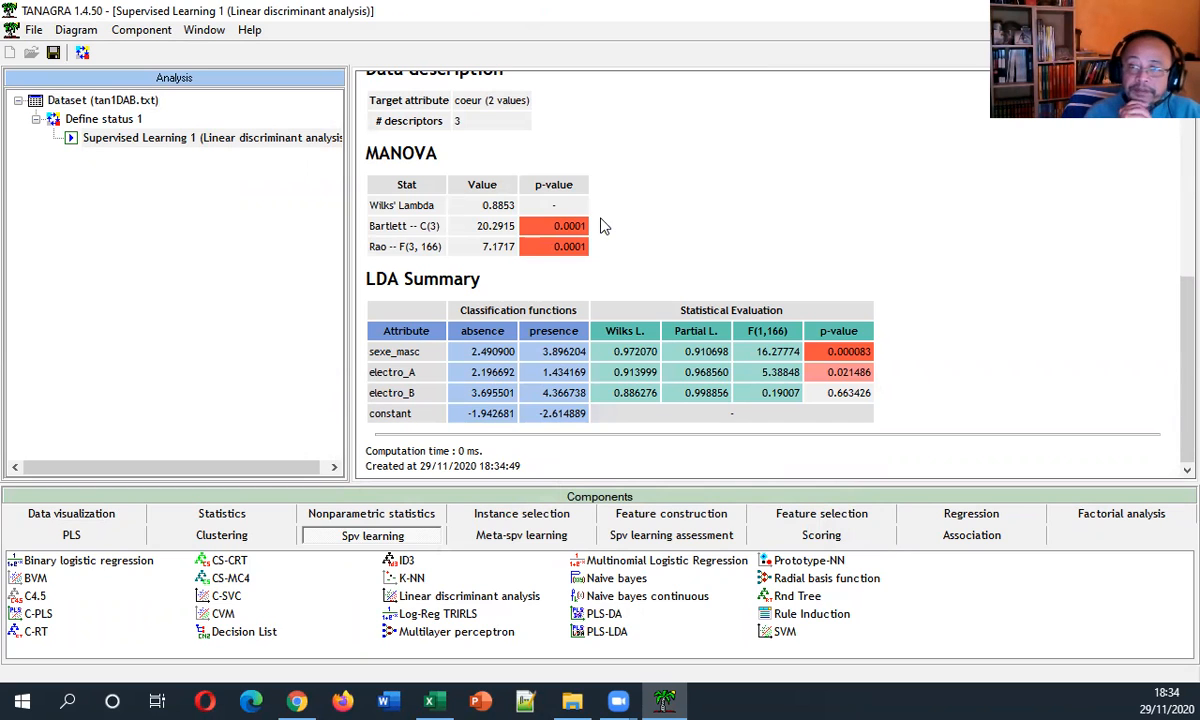
Copy the discriminant analysis results from Tanagra and paste them into a new sheet of heart_subset.xlsx in Excel, with the window maximized.
{"action": "left_click", "coordinate": [148, 31]}
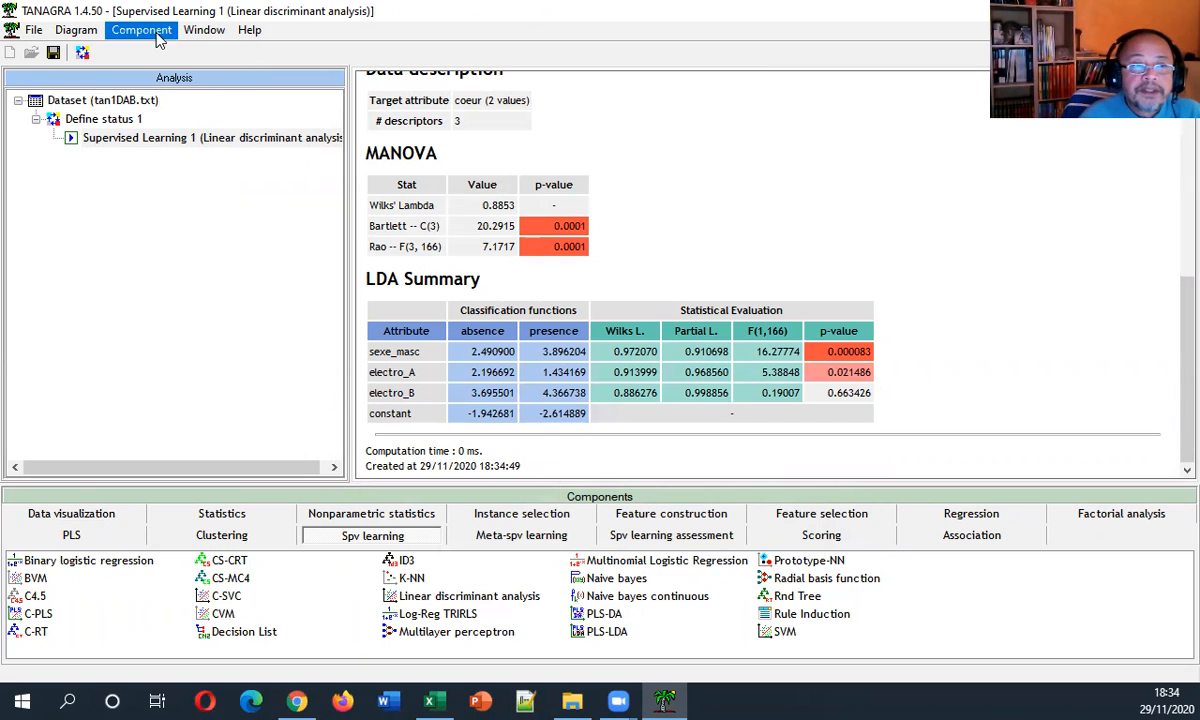
{"action": "left_click", "coordinate": [160, 53]}
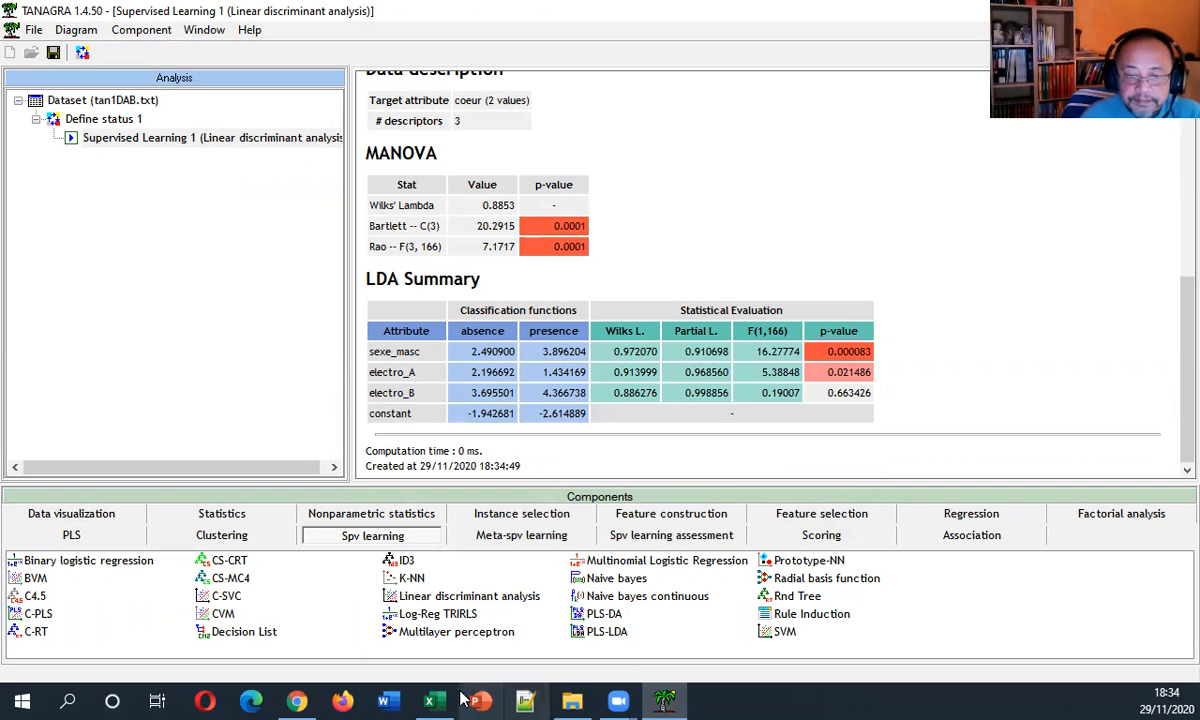
{"action": "left_click", "coordinate": [430, 700]}
{"action": "left_click", "coordinate": [338, 603]}
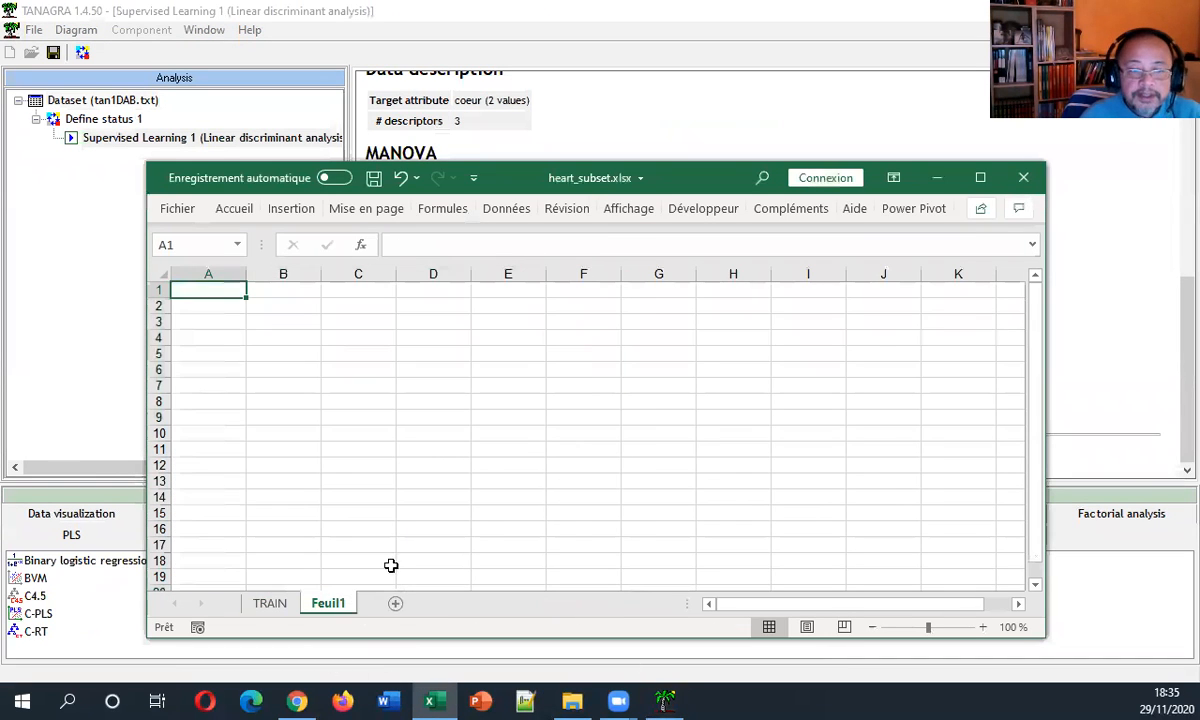
{"action": "key", "text": "ctrl+v"}
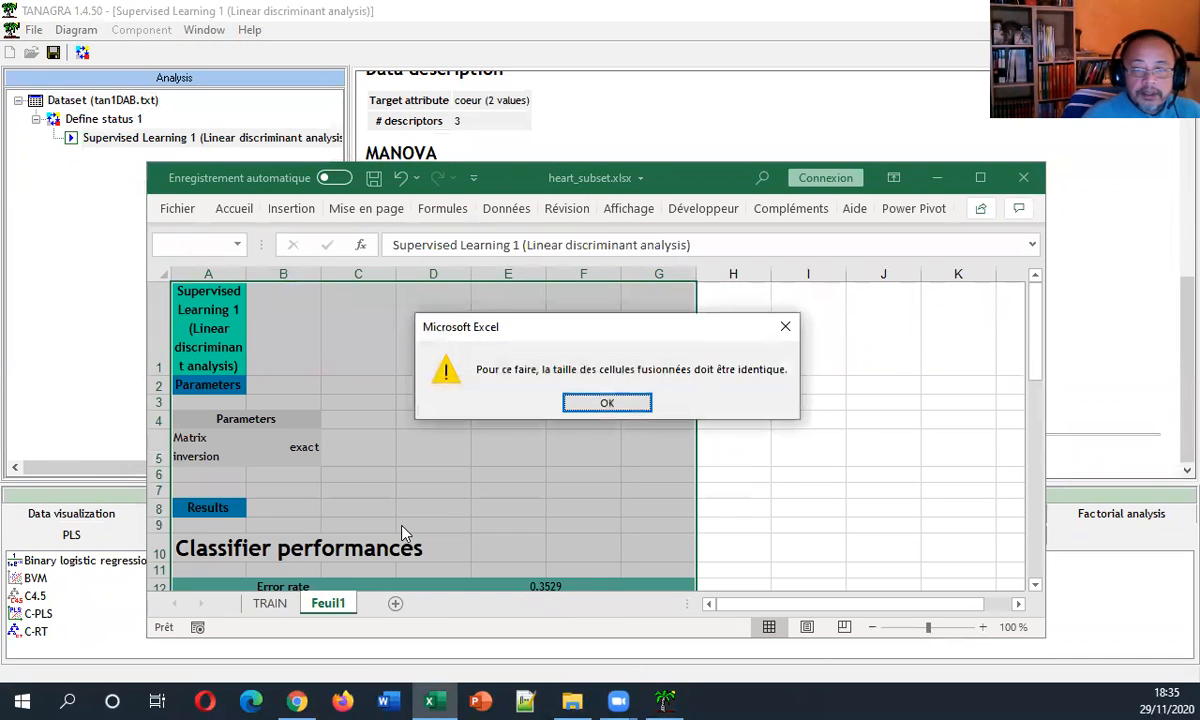
{"action": "left_click", "coordinate": [607, 402]}
{"action": "left_click", "coordinate": [611, 390]}
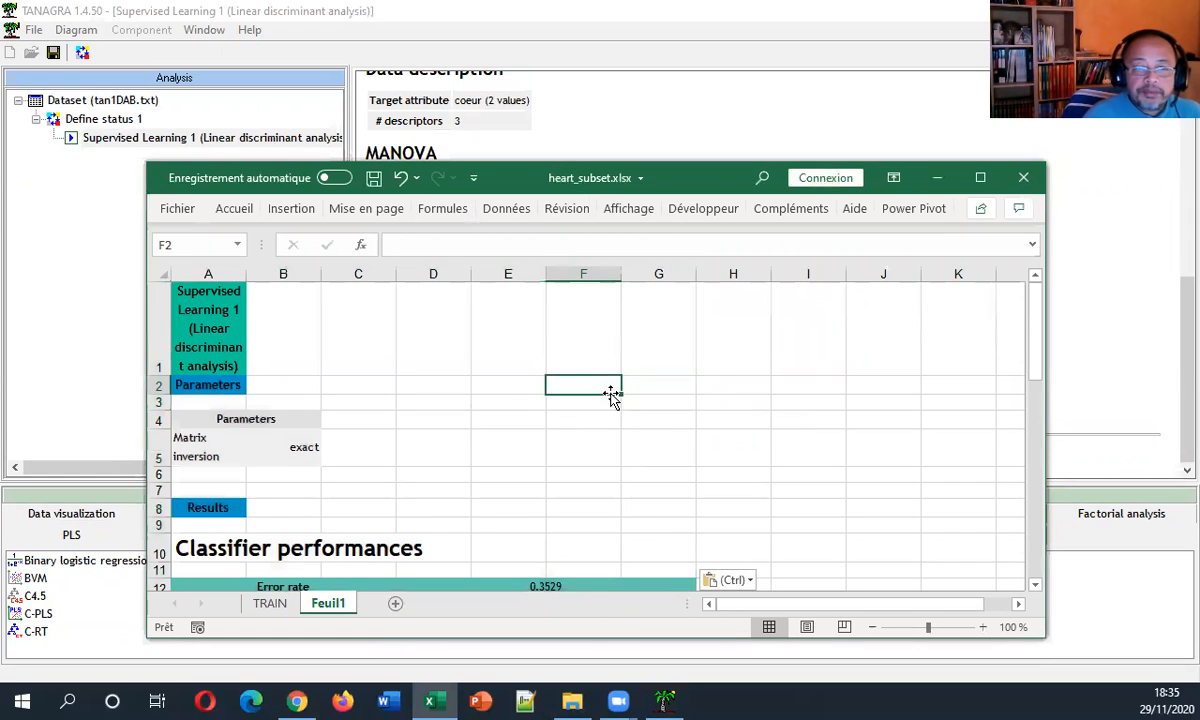
{"action": "left_click", "coordinate": [980, 177]}
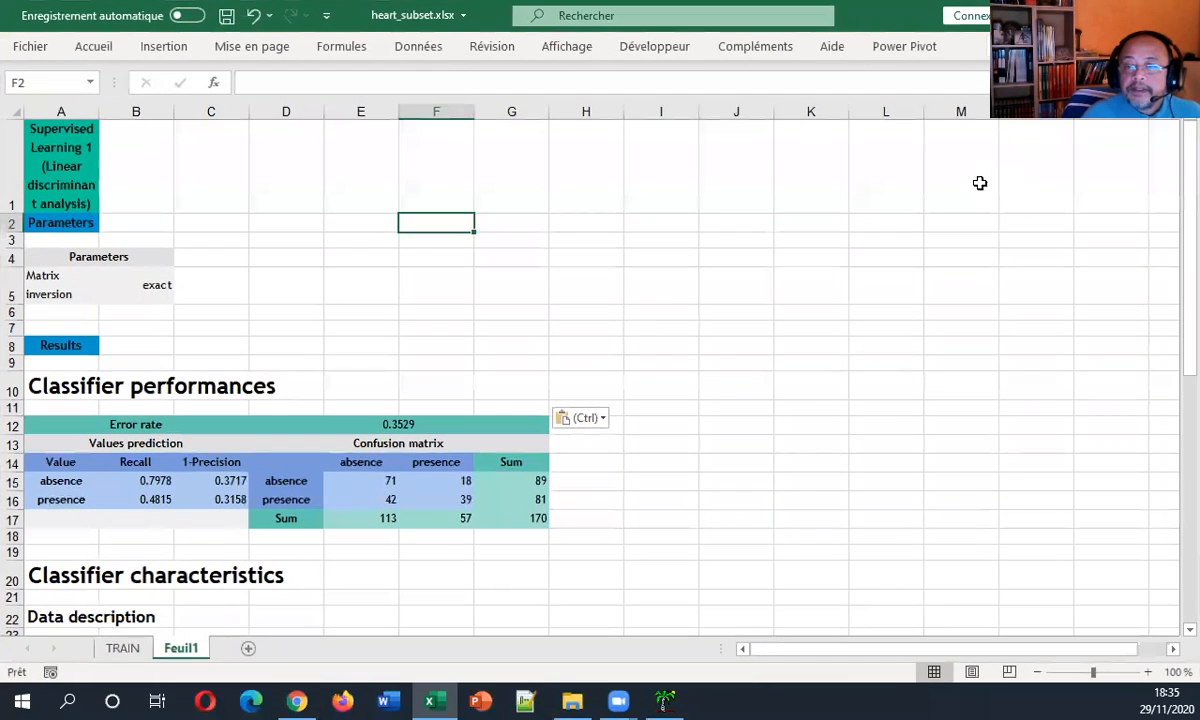
Examine the absence and presence classification functions in the pasted LDA Summary, focusing on the sexe_masc coefficients.
{"action": "scroll", "coordinate": [170, 245], "scroll_direction": "down", "scroll_amount": 5}
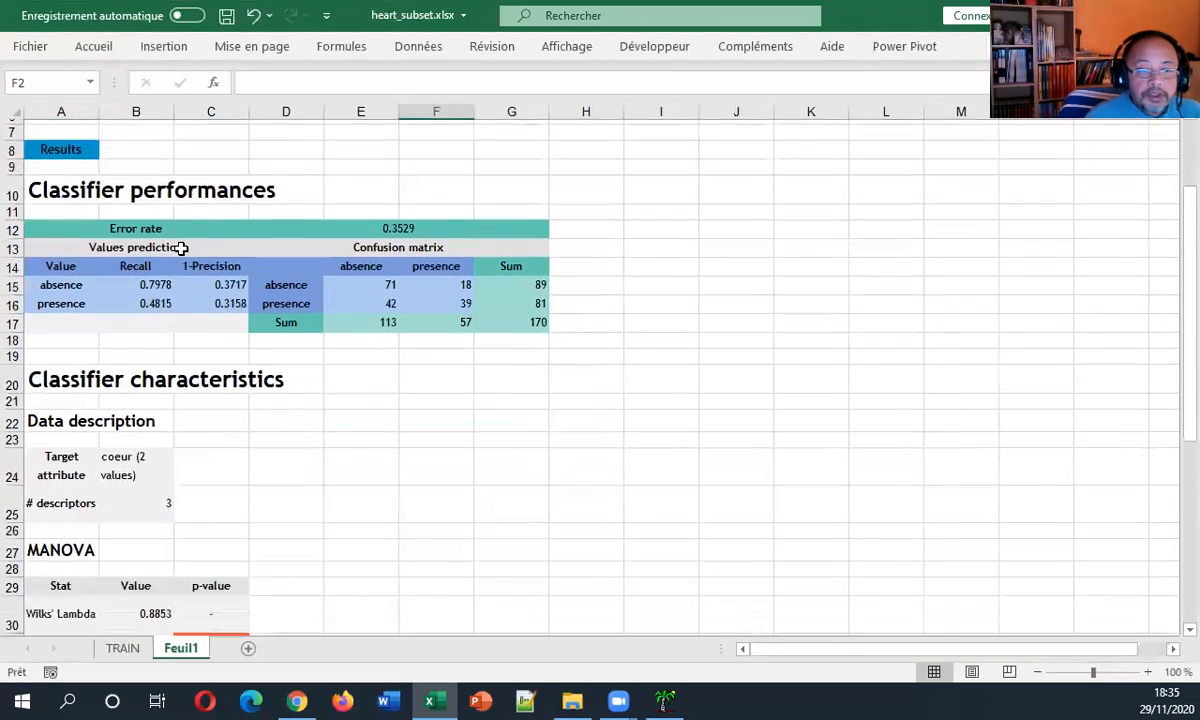
{"action": "scroll", "coordinate": [181, 248], "scroll_direction": "down", "scroll_amount": 2}
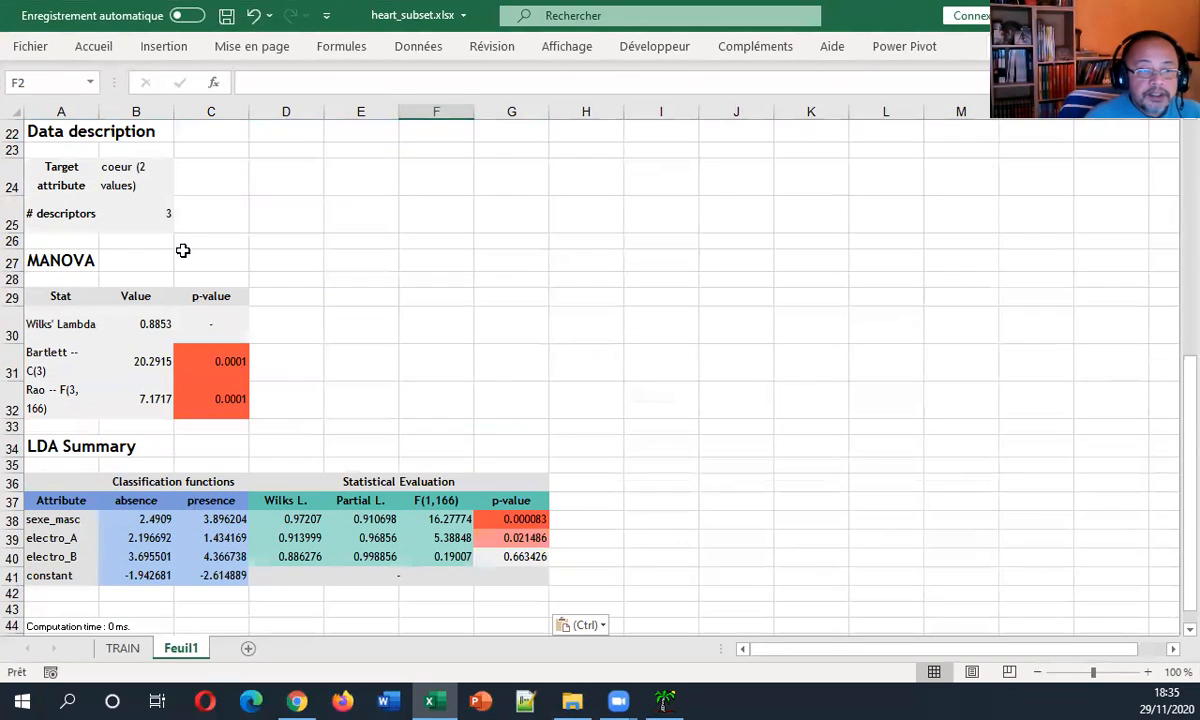
{"action": "left_click", "coordinate": [634, 515]}
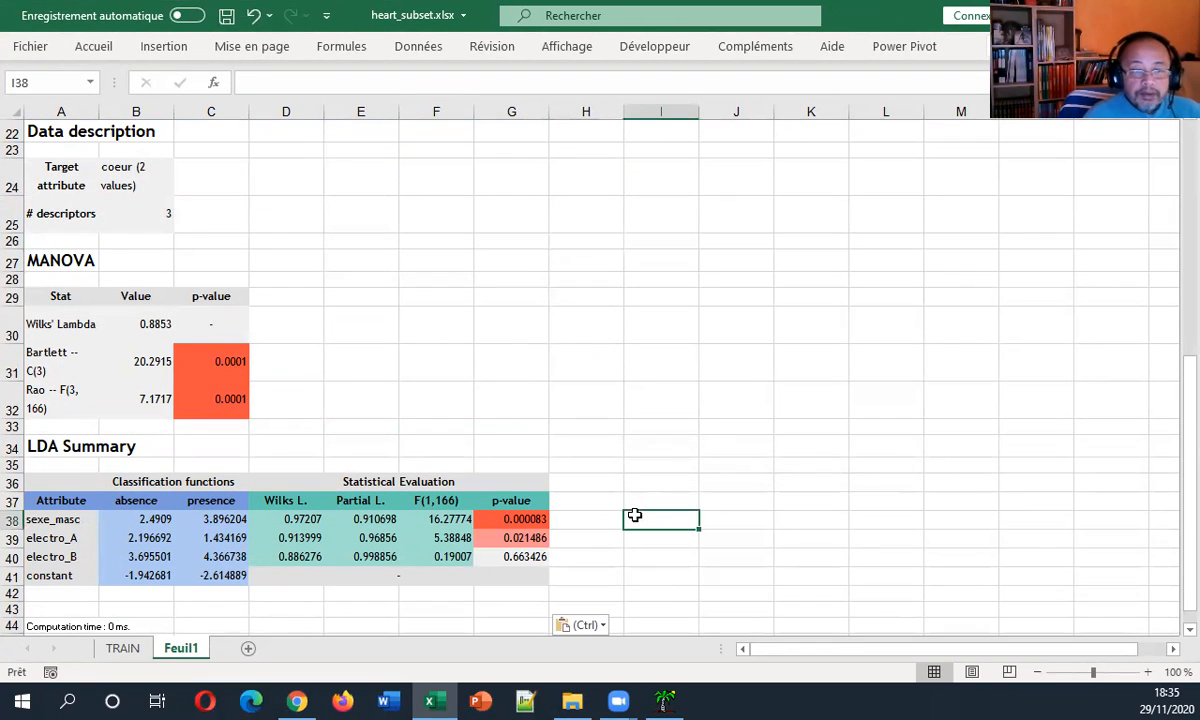
{"action": "key", "text": "Left"}
{"action": "key", "text": "Left"}
{"action": "key", "text": "Left"}
{"action": "key", "text": "Left"}
{"action": "key", "text": "Left"}
{"action": "key", "text": "Left"}
{"action": "key", "text": "Left"}
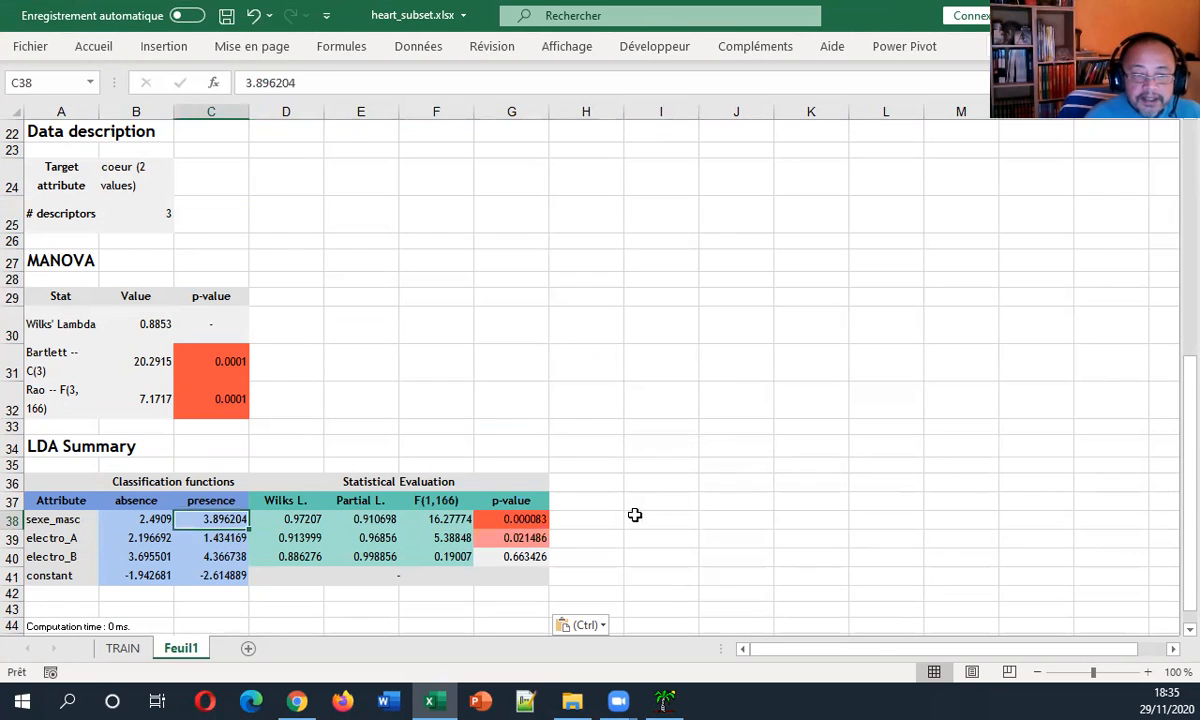
{"action": "key", "text": "Right"}
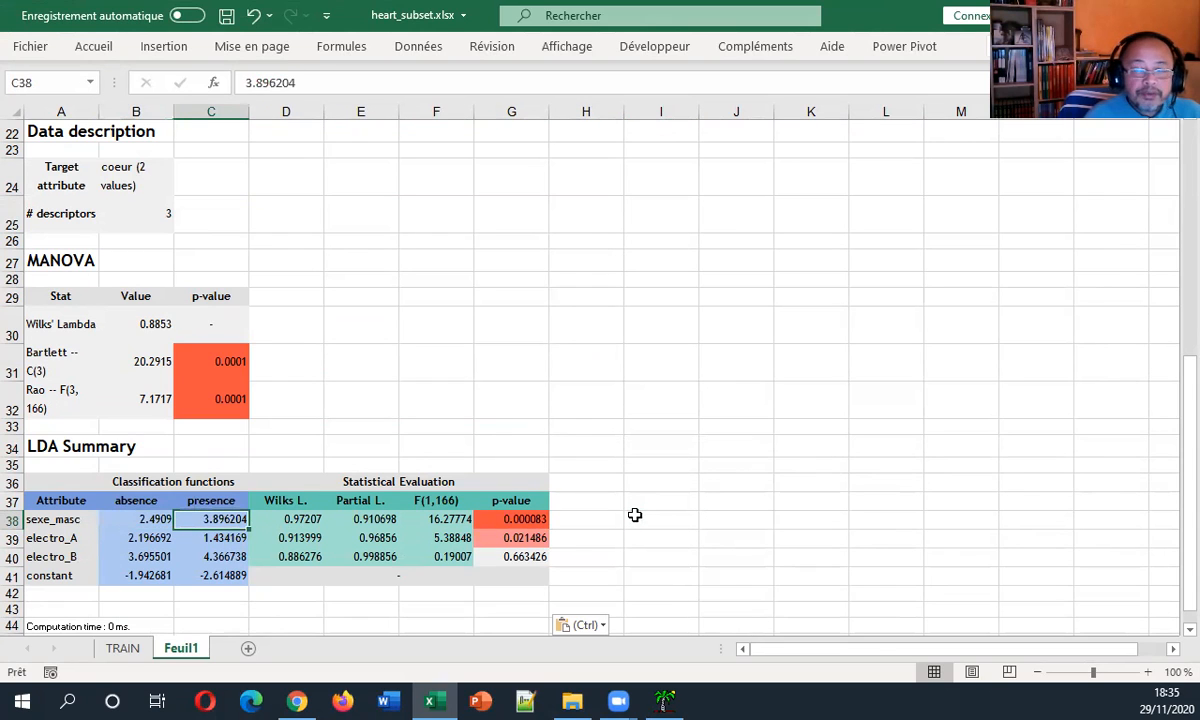
{"action": "key", "text": "Left"}
{"action": "key", "text": "Up"}
{"action": "key", "text": "Right"}
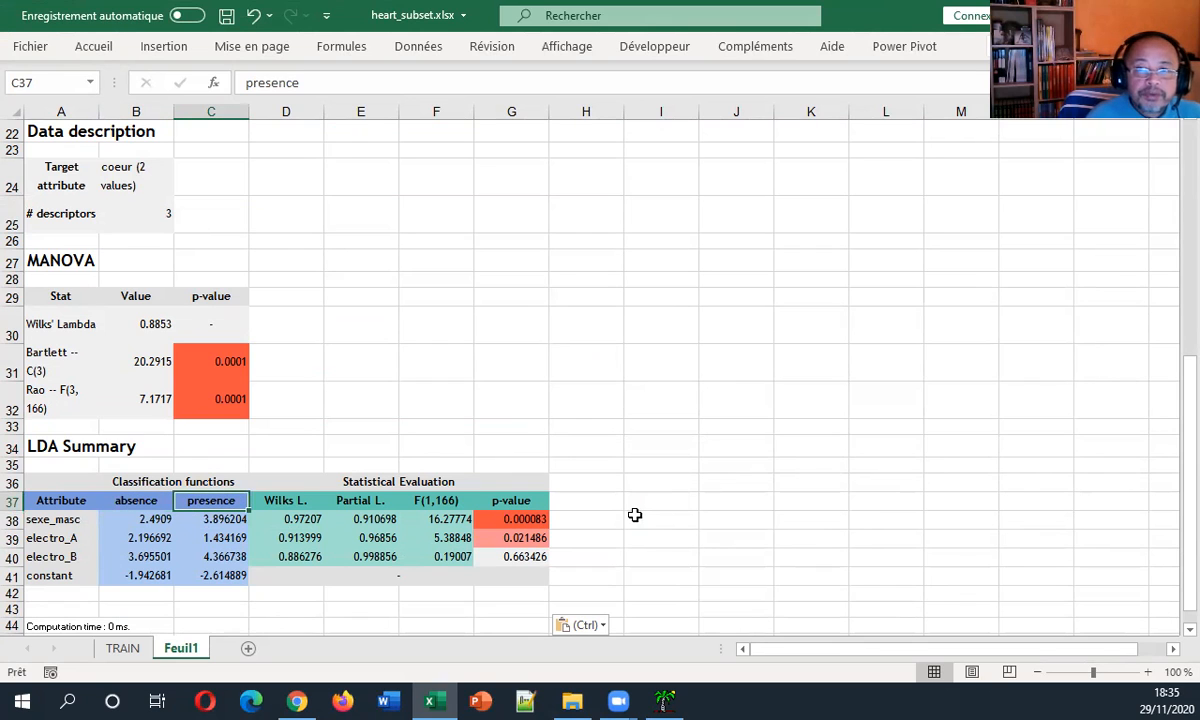
{"action": "key", "text": "Down"}
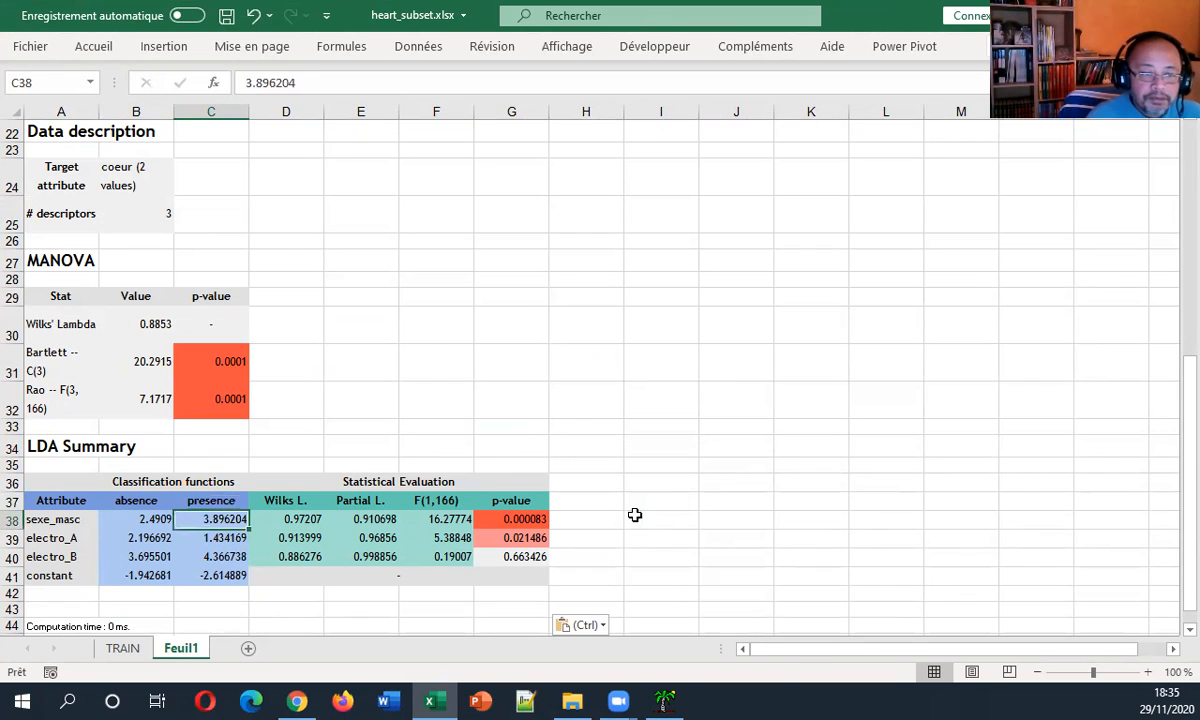
{"action": "key", "text": "shift+Left"}
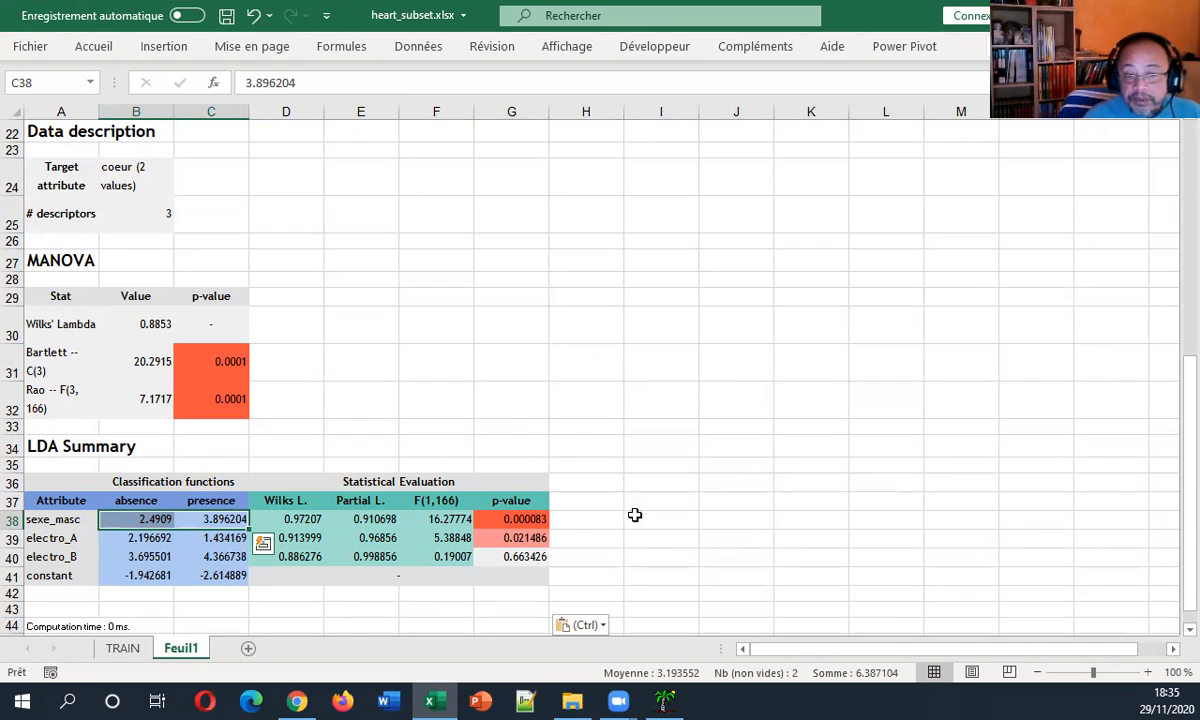
{"action": "key", "text": "Up"}
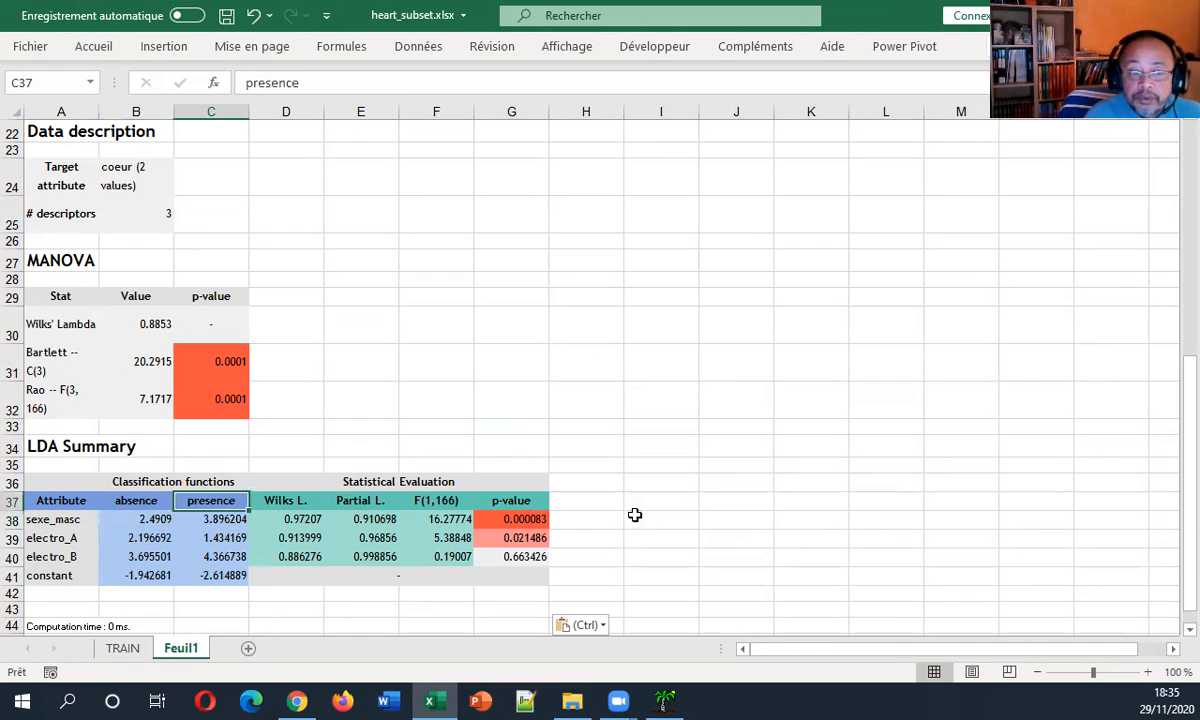
{"action": "key", "text": "Left"}
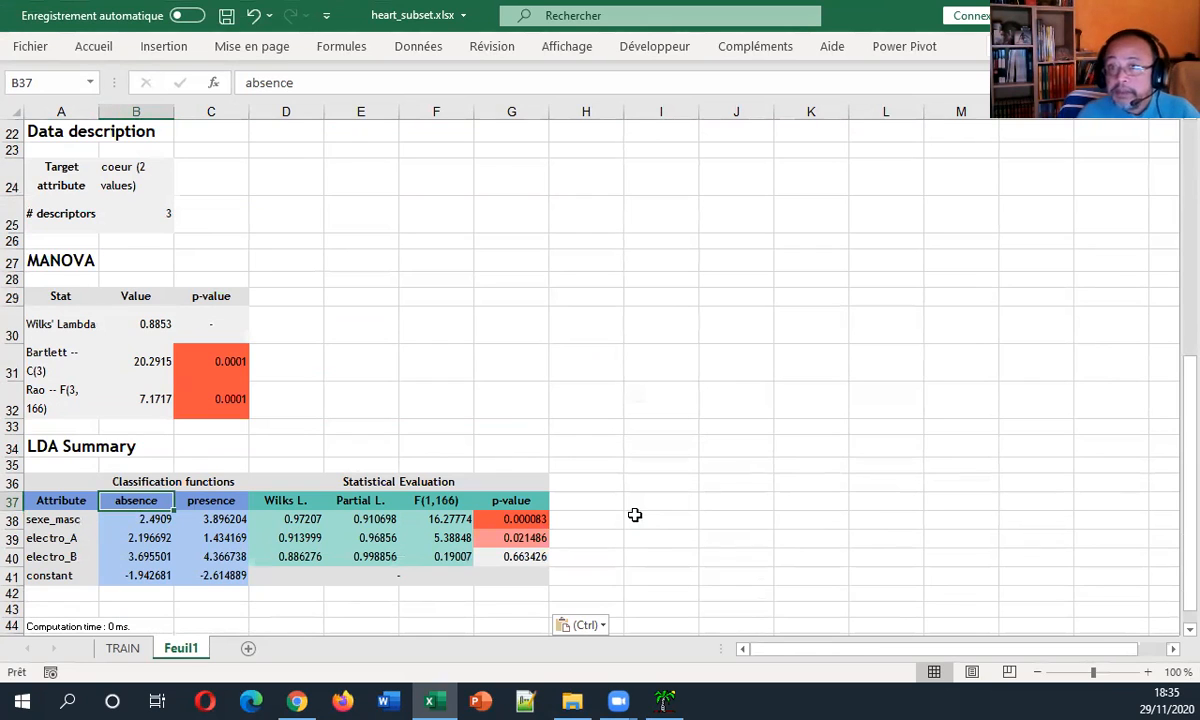
Add the column header Fnct.SCORE in cell H37, next to the p-value column of the LDA Summary.
{"action": "key", "text": "Right"}
{"action": "key", "text": "Right"}
{"action": "key", "text": "Right"}
{"action": "key", "text": "Right"}
{"action": "key", "text": "Right"}
{"action": "key", "text": "Right"}
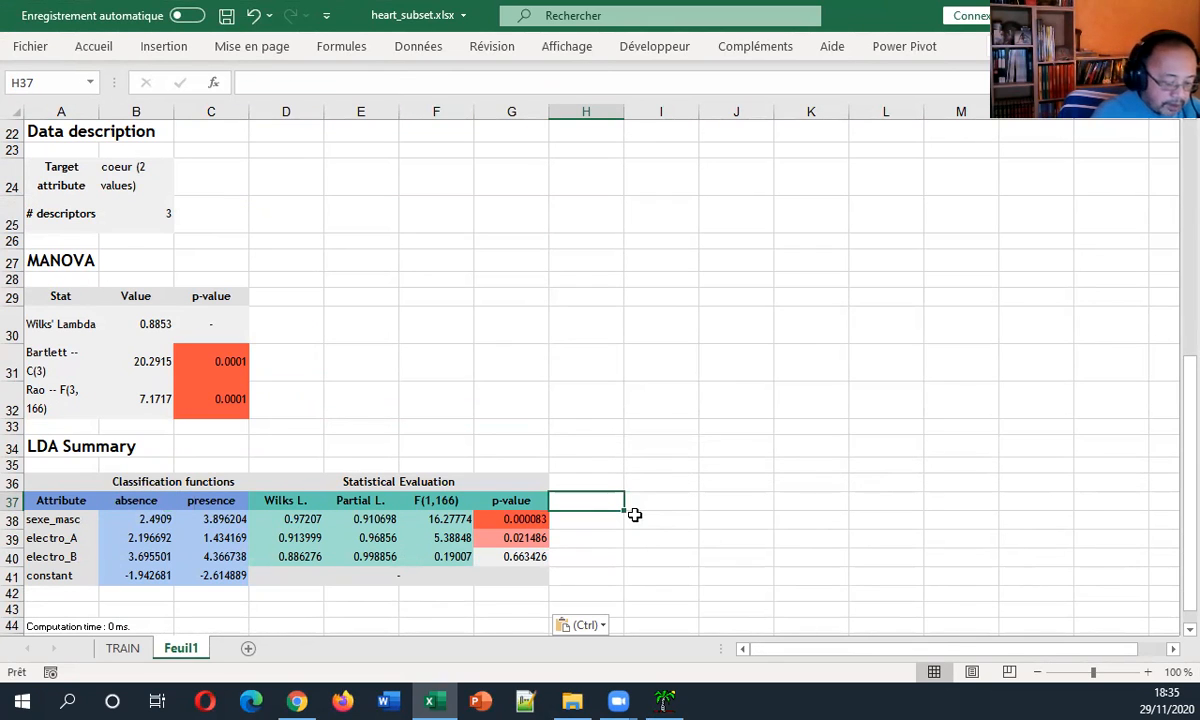
{"action": "type", "text": "Fnct.SCORE"}
{"action": "key", "text": "Return"}
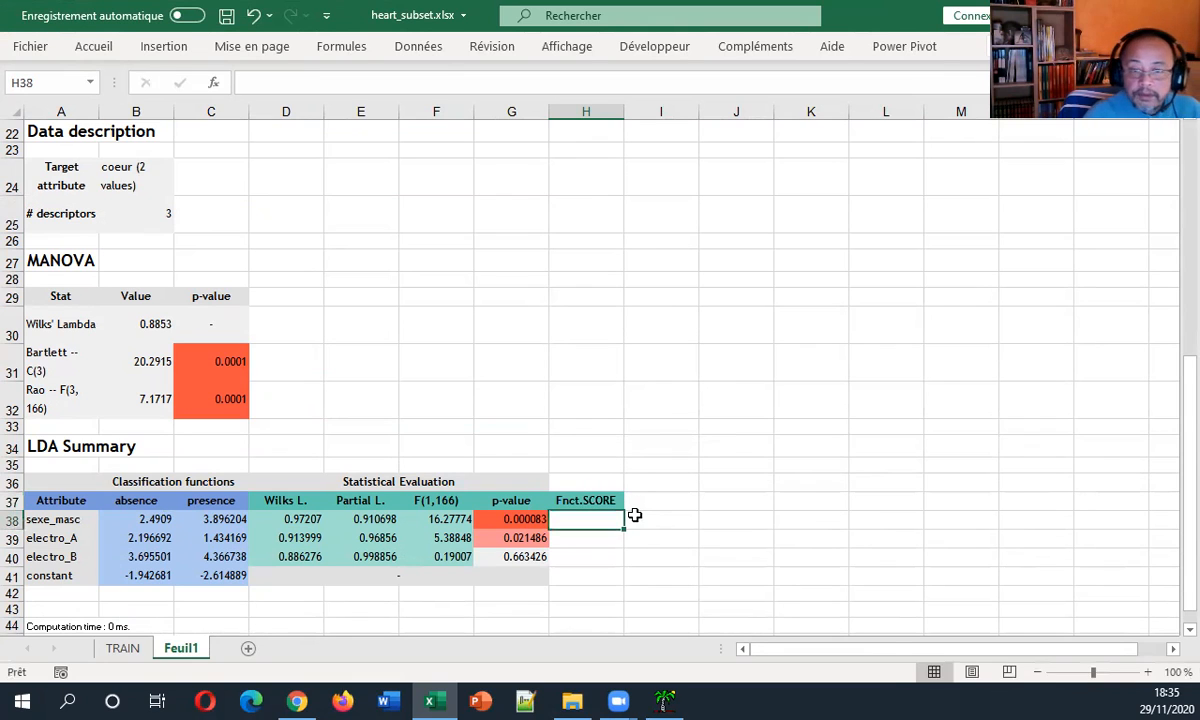
Give the Fnct.SCORE header cell a light blue standard fill colour.
{"action": "left_click", "coordinate": [580, 500]}
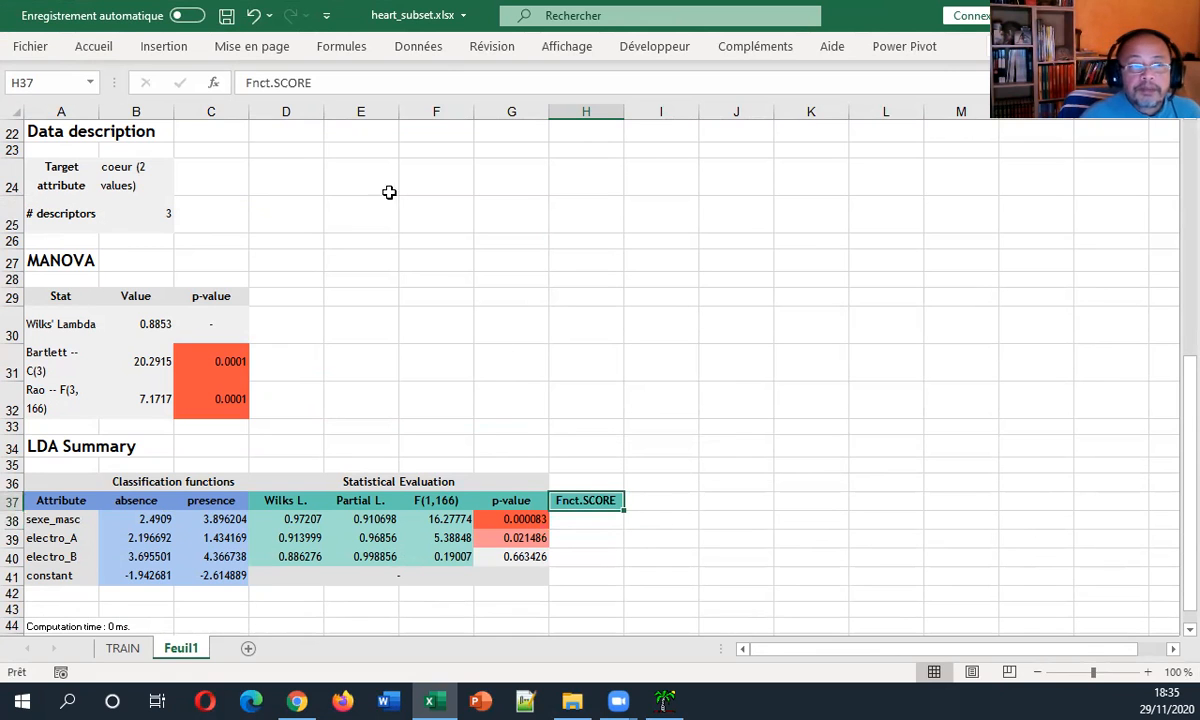
{"action": "left_click", "coordinate": [95, 47]}
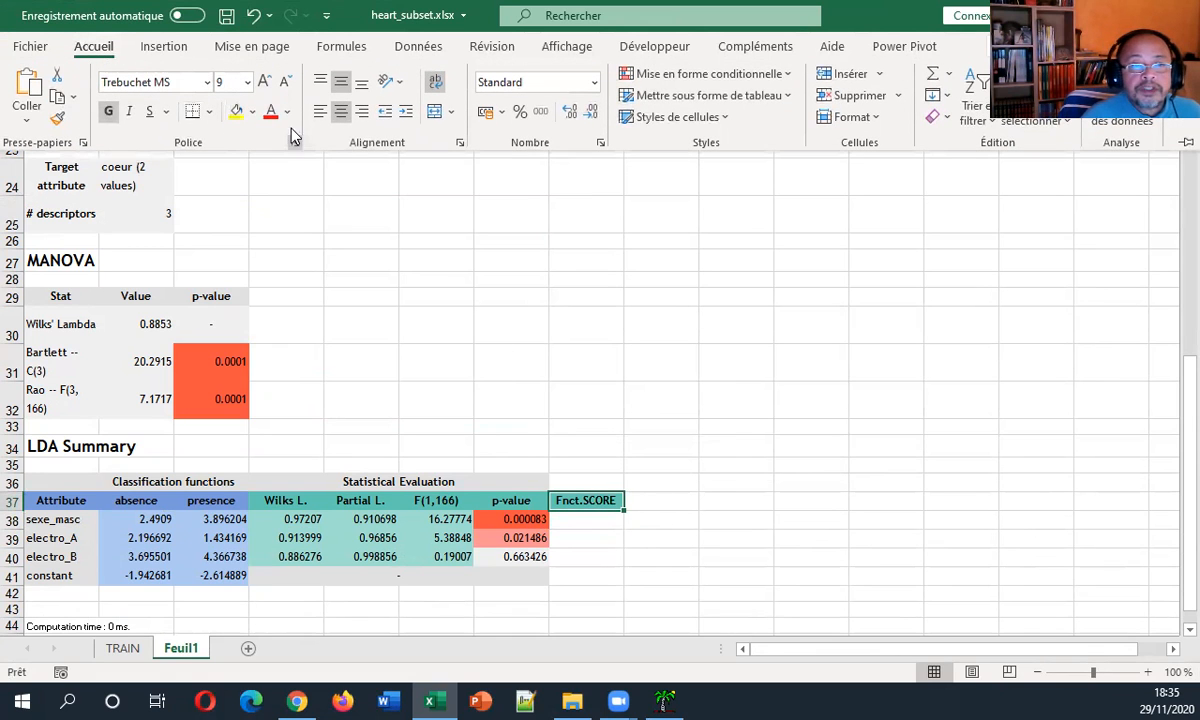
{"action": "left_click", "coordinate": [287, 111]}
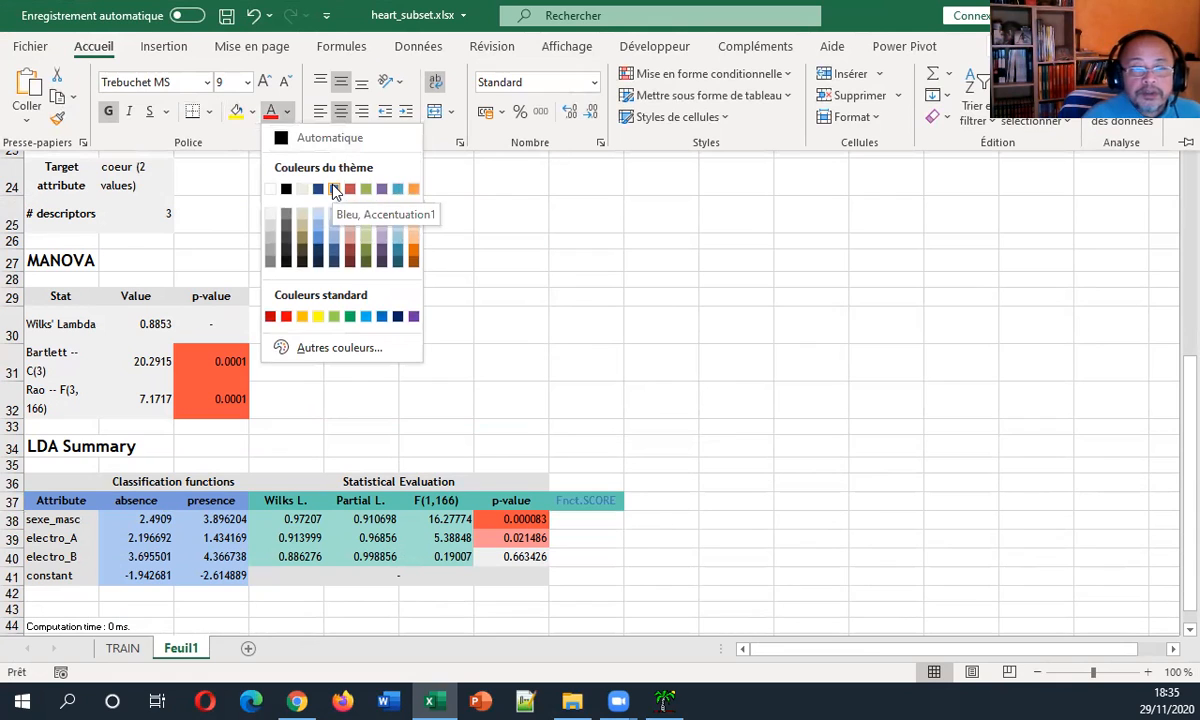
{"action": "left_click", "coordinate": [252, 111]}
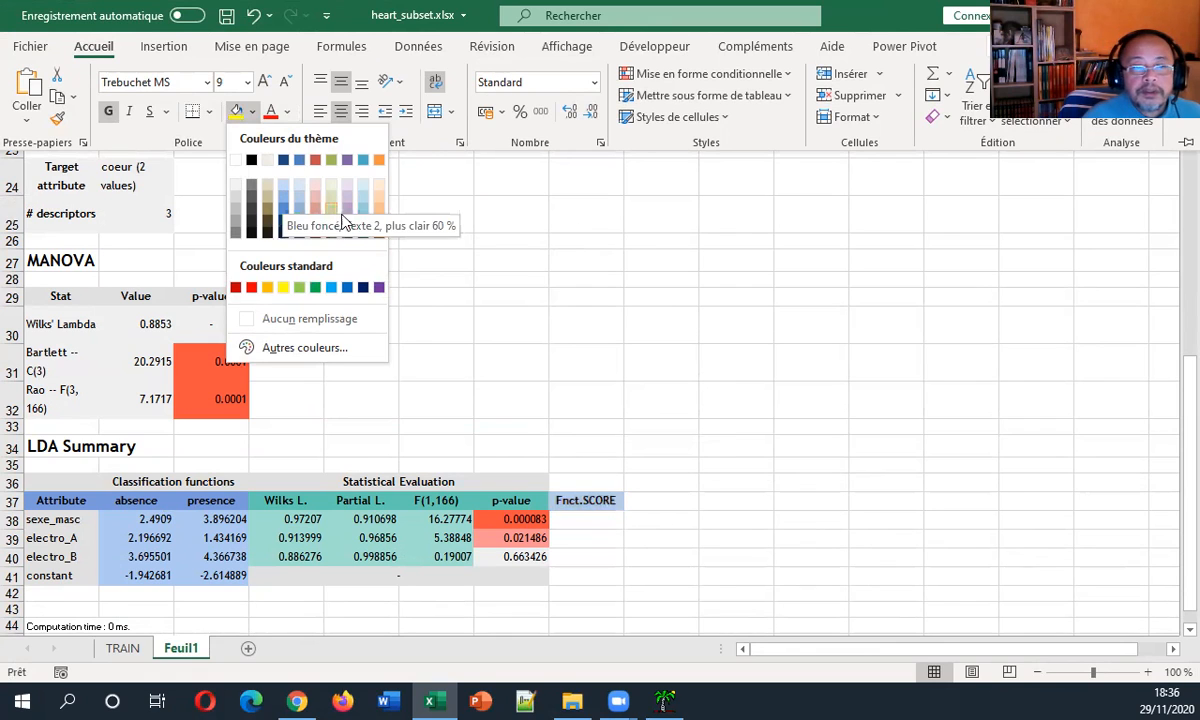
{"action": "left_click", "coordinate": [333, 287]}
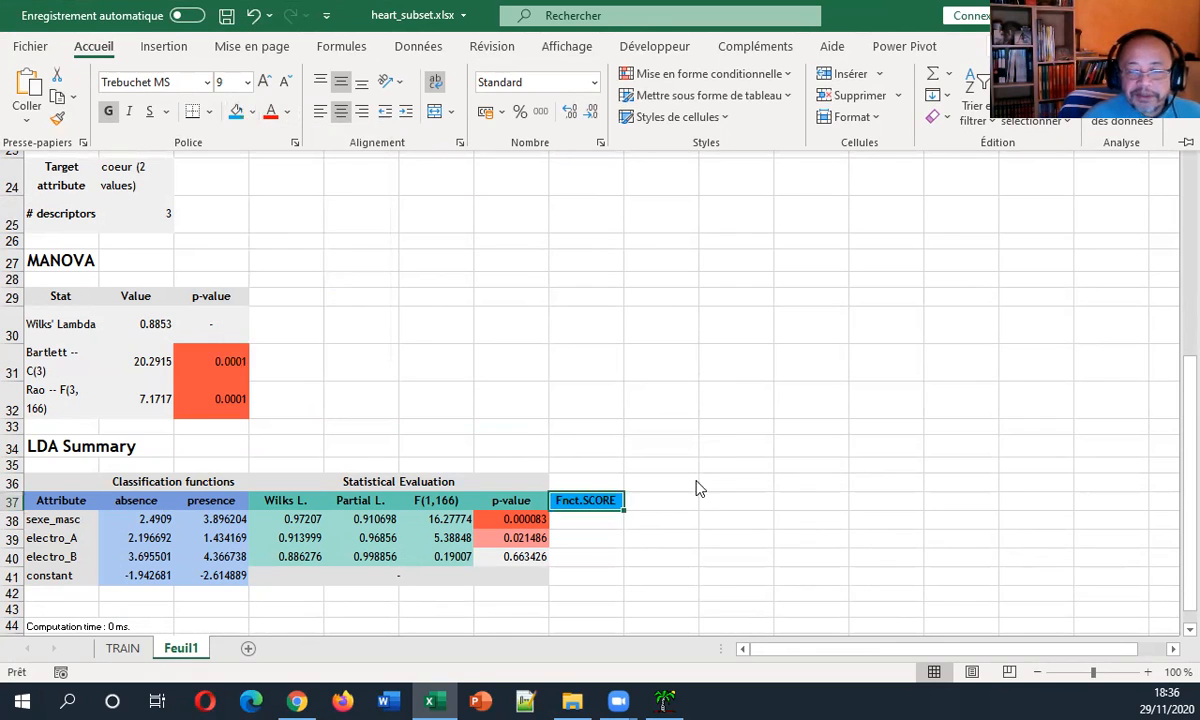
Compute the sexe_masc score coefficient in H38 as presence minus absence with the formula =C38-B38.
{"action": "left_click", "coordinate": [588, 528]}
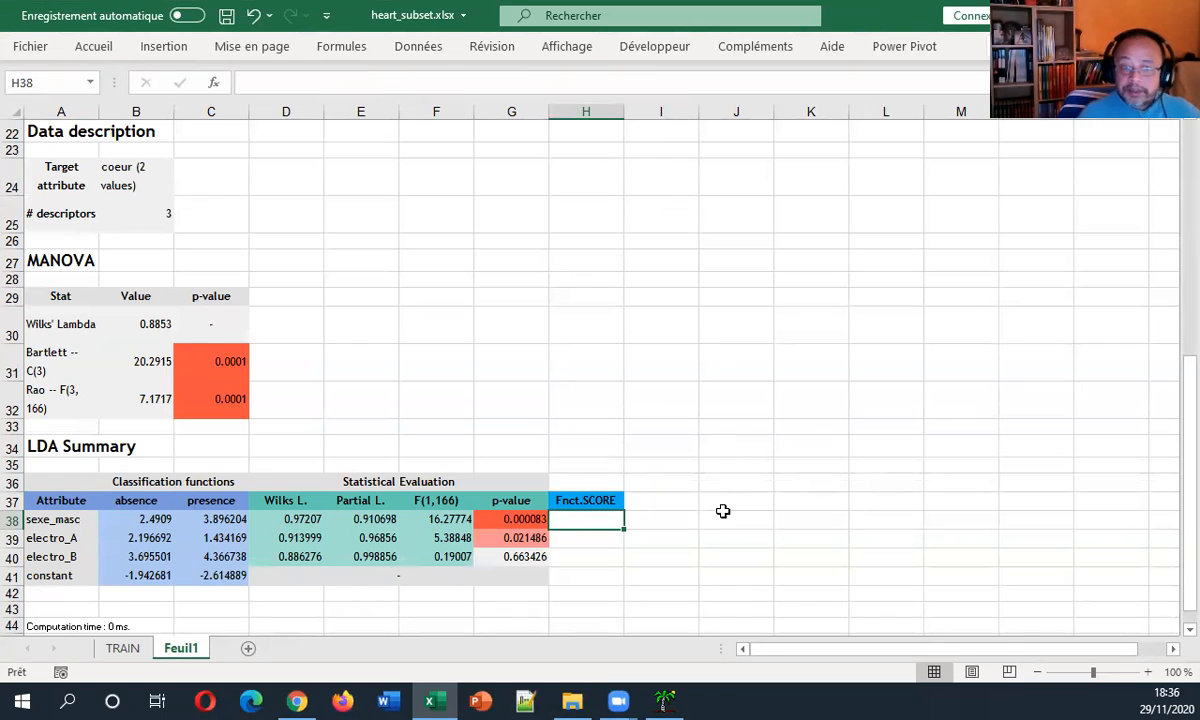
{"action": "type", "text": "="}
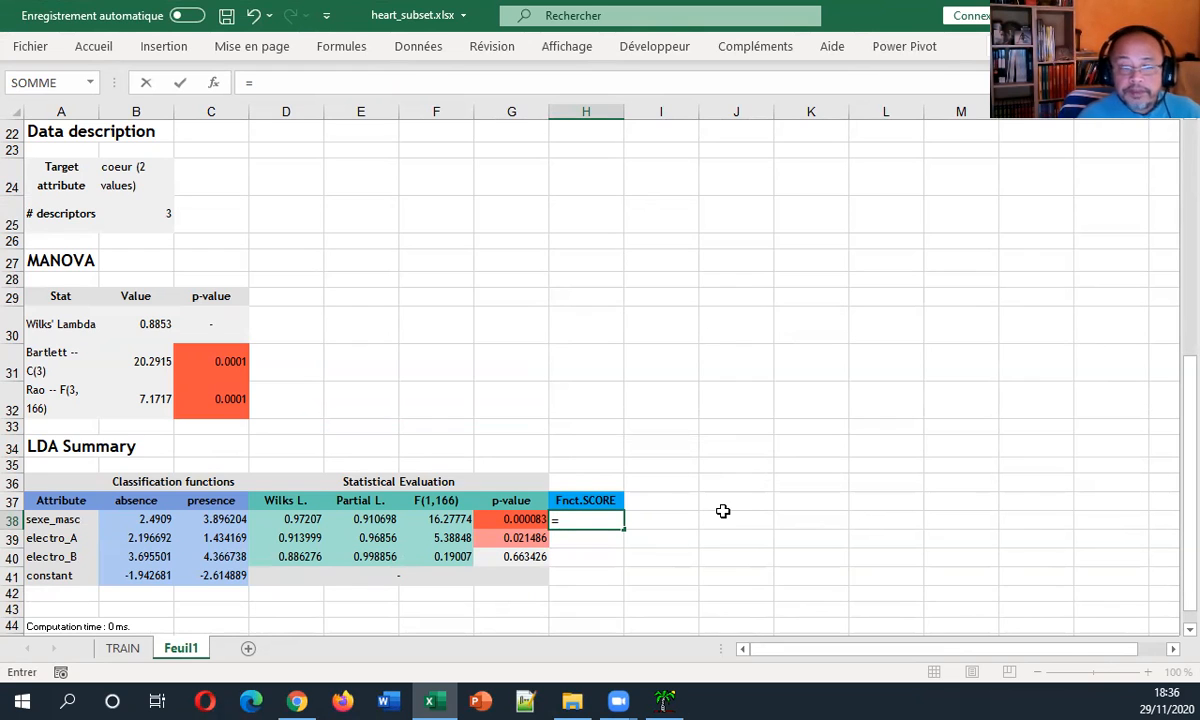
{"action": "key", "text": "Left"}
{"action": "key", "text": "Left"}
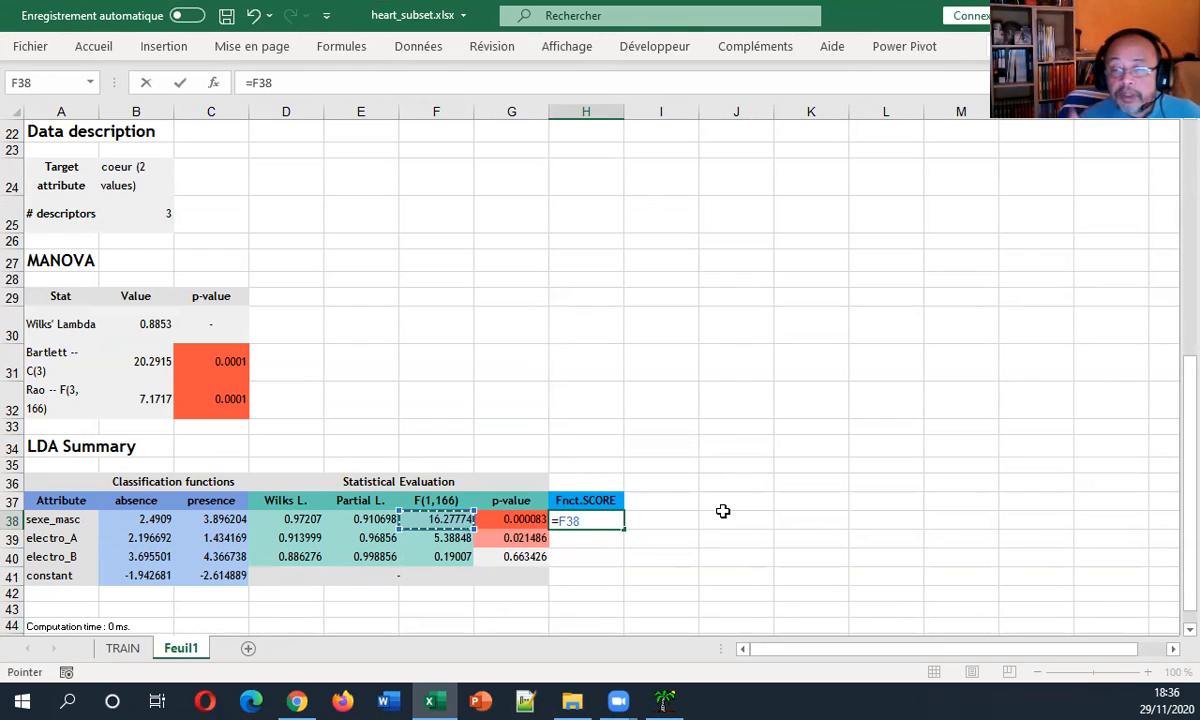
{"action": "key", "text": "Left"}
{"action": "key", "text": "Left"}
{"action": "key", "text": "Left"}
{"action": "type", "text": "-"}
{"action": "key", "text": "Left"}
{"action": "key", "text": "Left"}
{"action": "key", "text": "Left"}
{"action": "key", "text": "Left"}
{"action": "key", "text": "Left"}
{"action": "key", "text": "Left"}
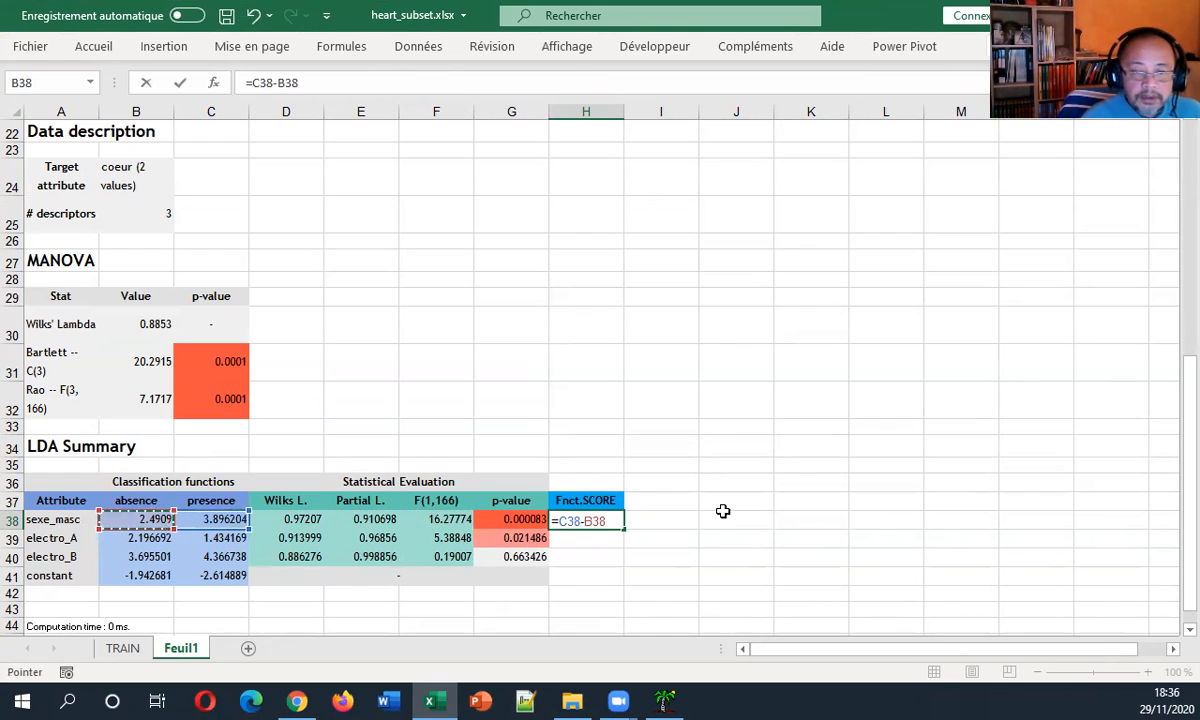
{"action": "key", "text": "Return"}
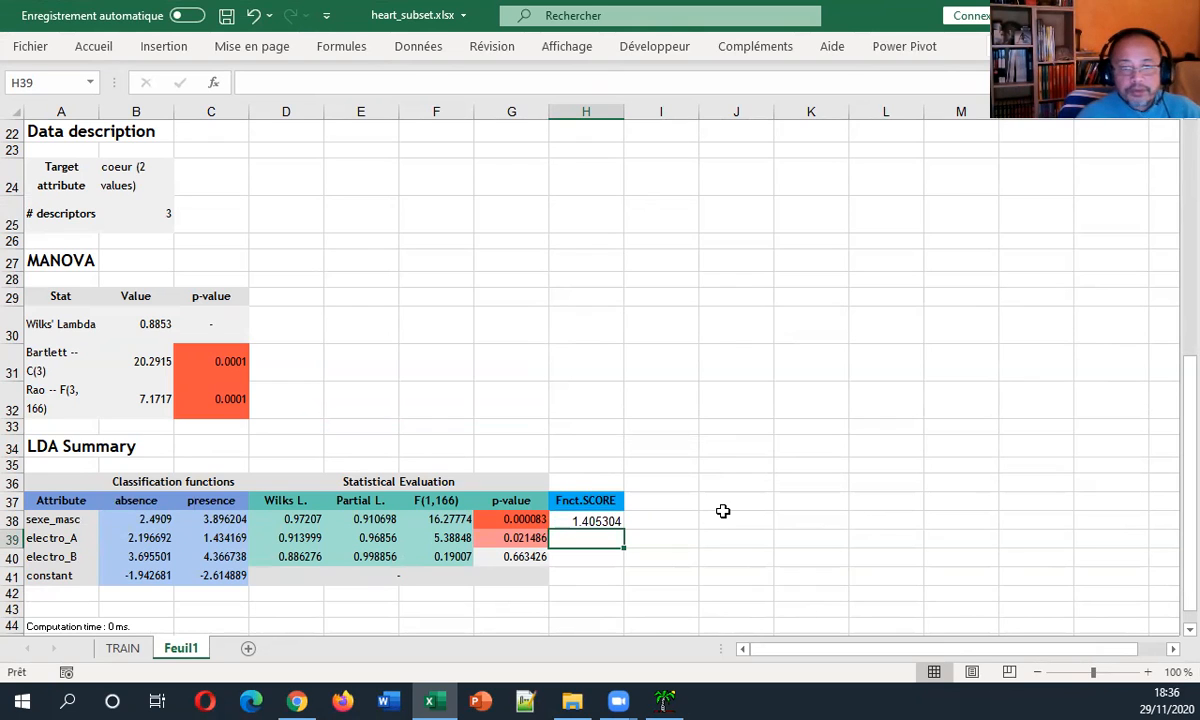
Fill the score formula down through the constant row to H41 and colour the values in H38:H41 blue.
{"action": "left_click", "coordinate": [598, 519]}
{"action": "left_click_drag", "start_coordinate": [622, 530], "coordinate": [622, 584]}
{"action": "left_click_drag", "start_coordinate": [605, 520], "coordinate": [605, 576]}
{"action": "left_click", "coordinate": [93, 46]}
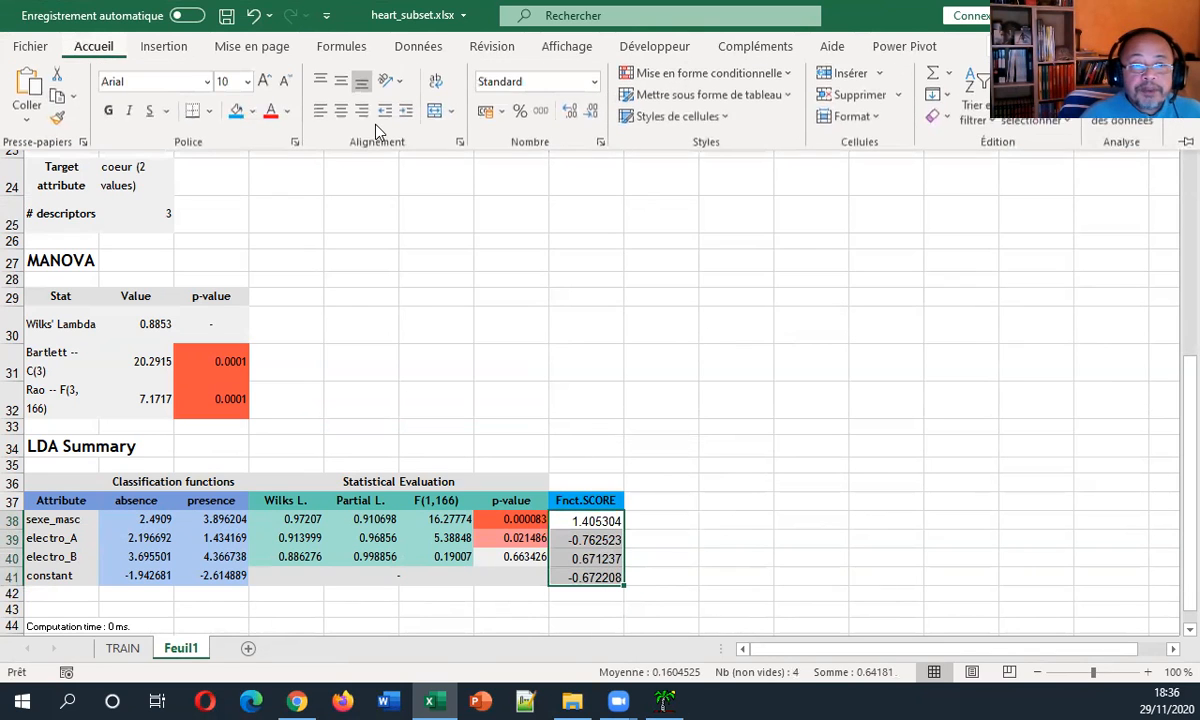
{"action": "left_click", "coordinate": [285, 112]}
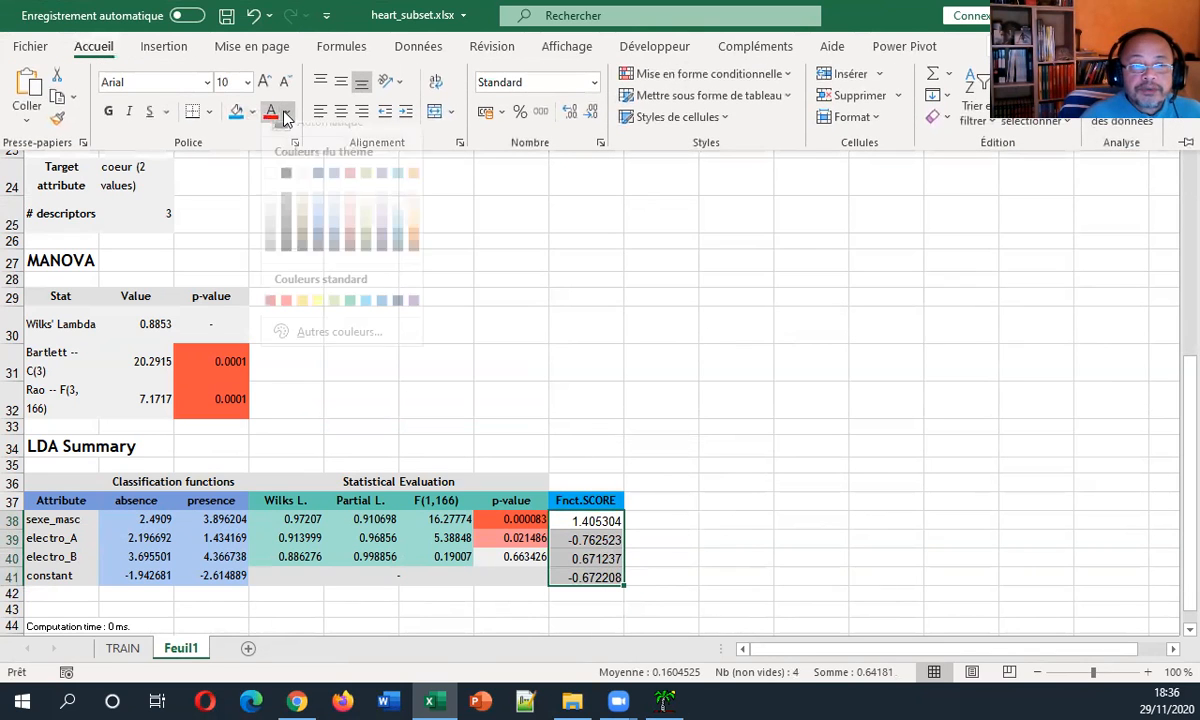
{"action": "left_click", "coordinate": [370, 313]}
{"action": "left_click", "coordinate": [667, 520]}
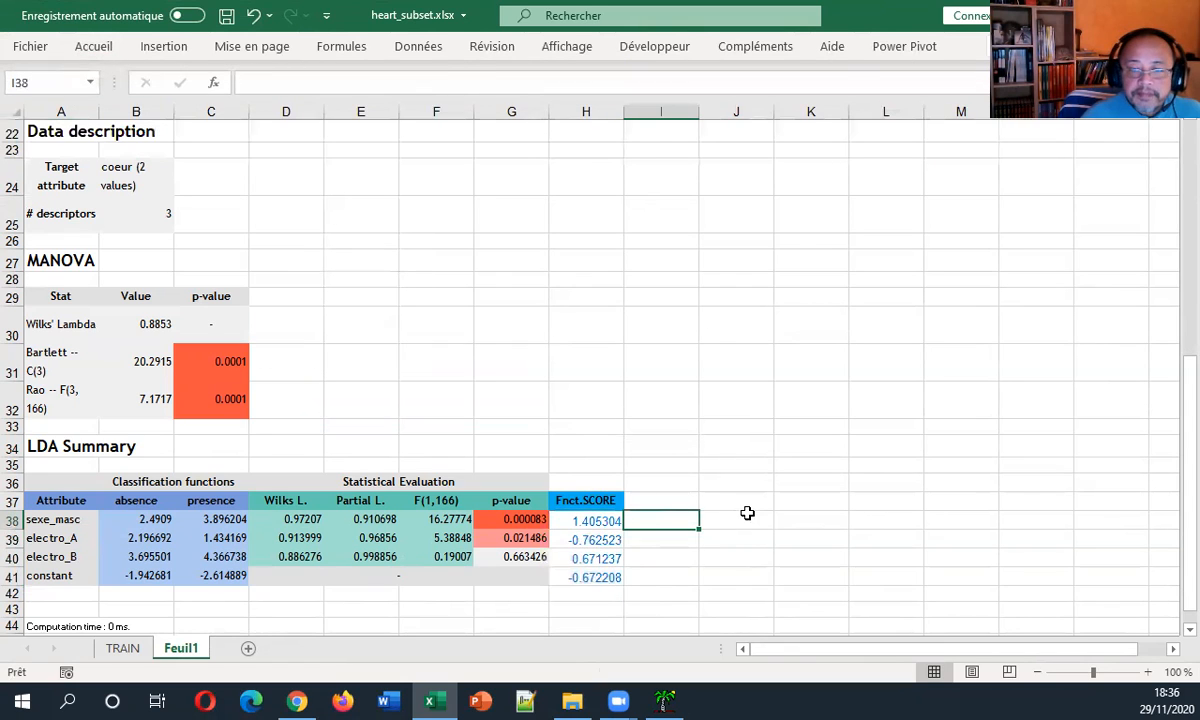
Examine the Fnct.SCORE coefficients together with the p-values of sexe_masc, electro_A and electro_B.
{"action": "key", "text": "Left"}
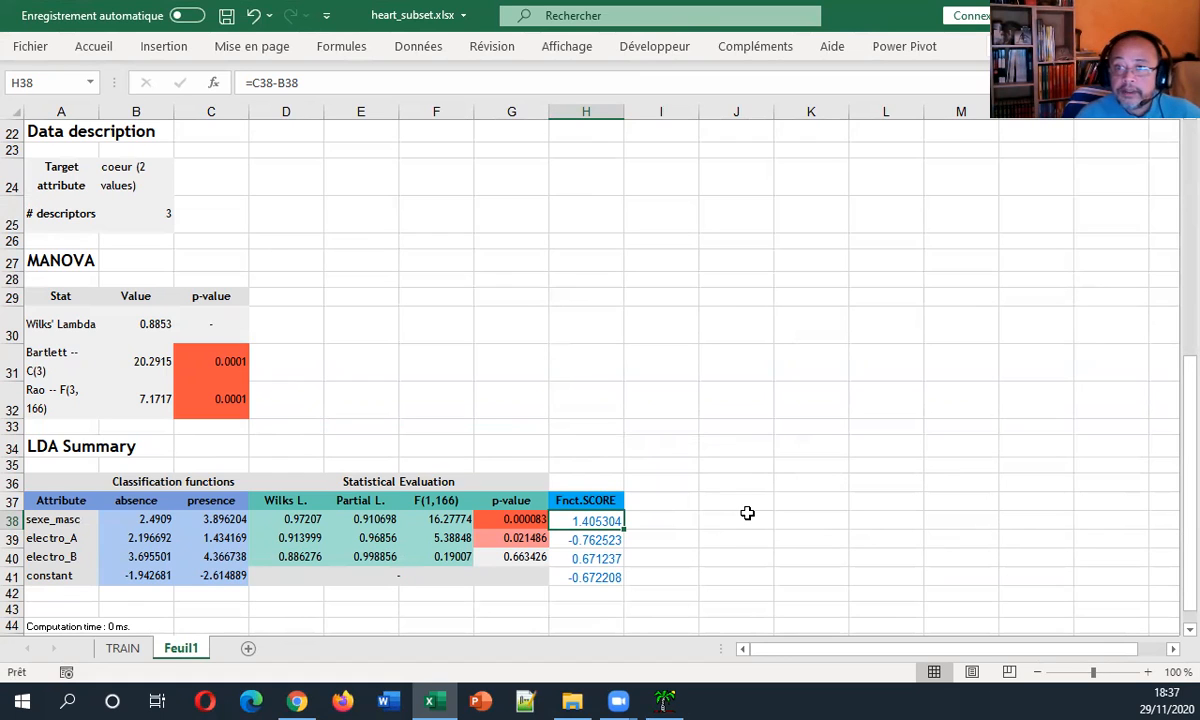
{"action": "key", "text": "Down"}
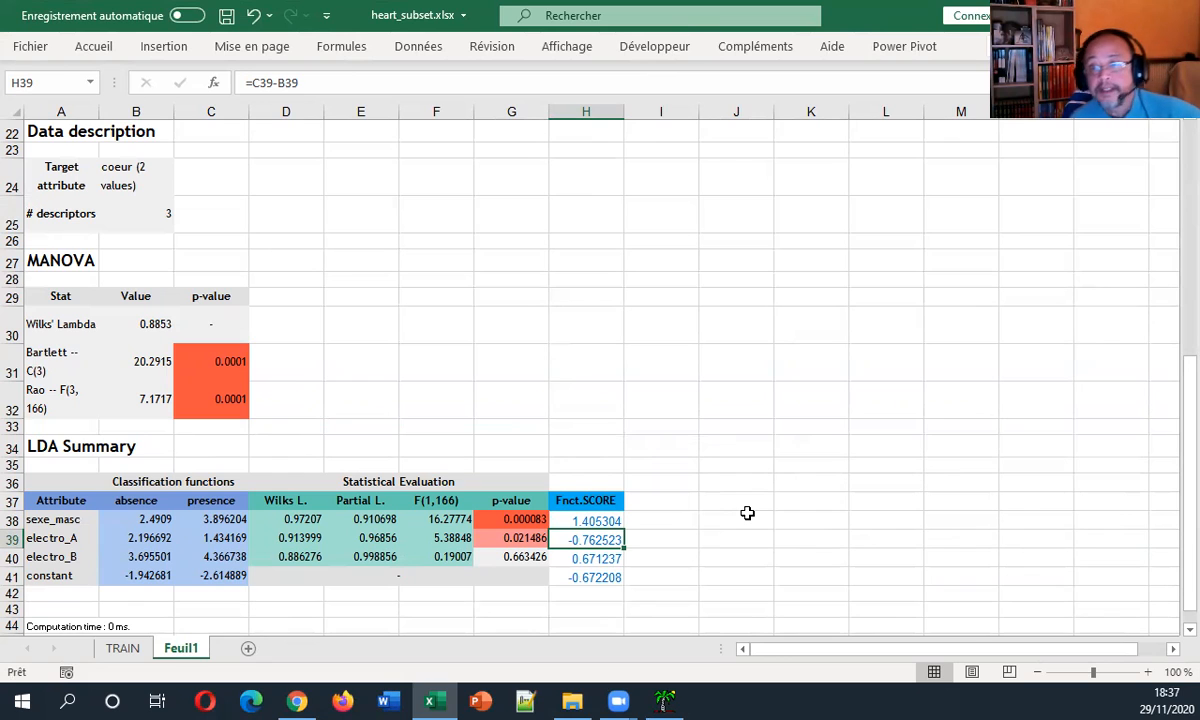
{"action": "key", "text": "Down"}
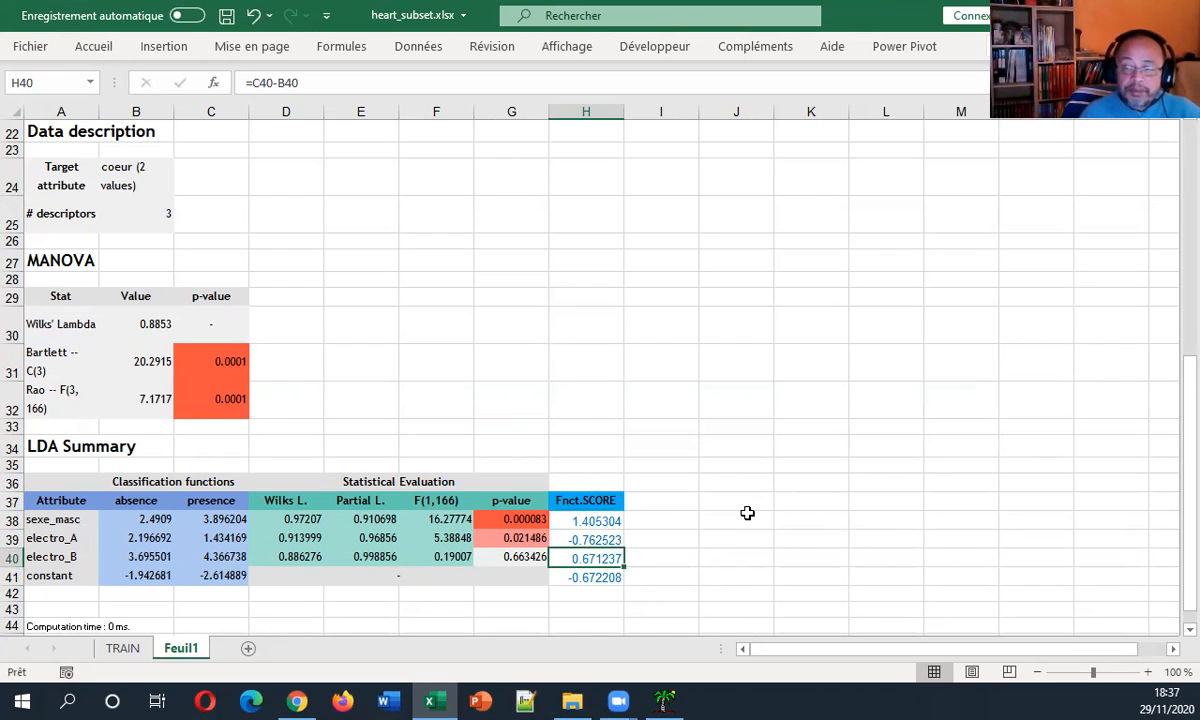
{"action": "key", "text": "Left"}
{"action": "key", "text": "Up"}
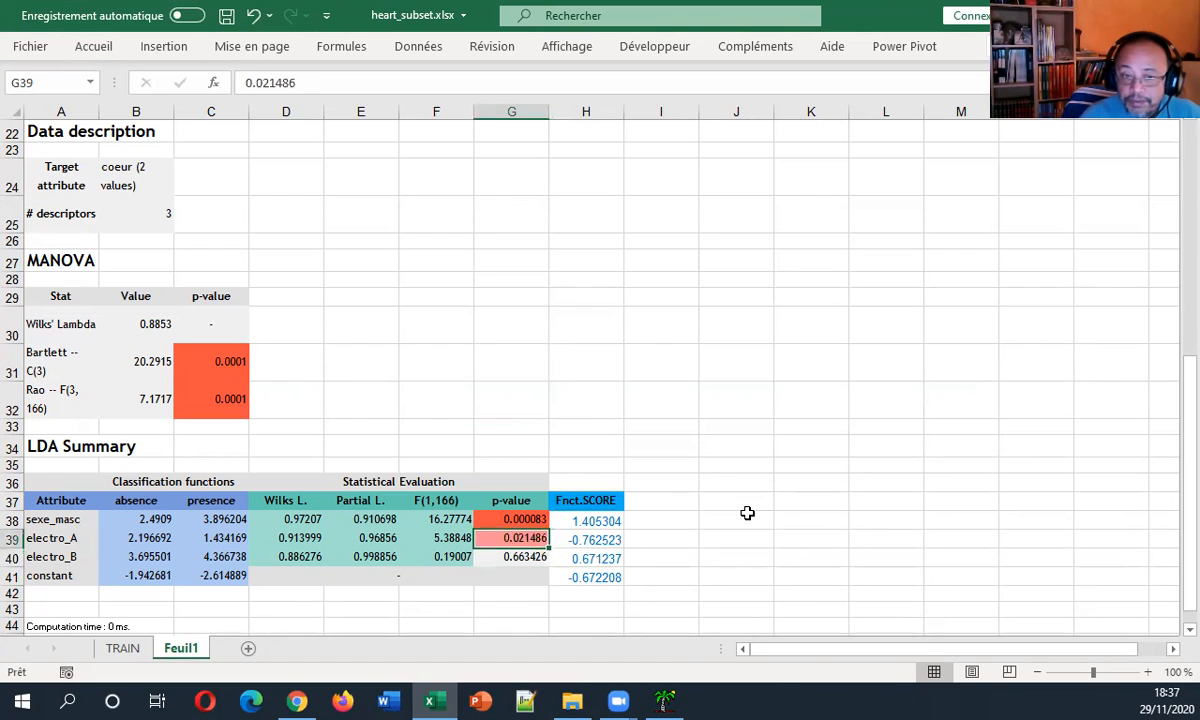
{"action": "key", "text": "Up"}
{"action": "key", "text": "shift+Down"}
{"action": "key", "text": "shift+Down"}
{"action": "key", "text": "Right"}
{"action": "key", "text": "Down"}
{"action": "key", "text": "Up"}
{"action": "key", "text": "Left"}
{"action": "key", "text": "shift+Down"}
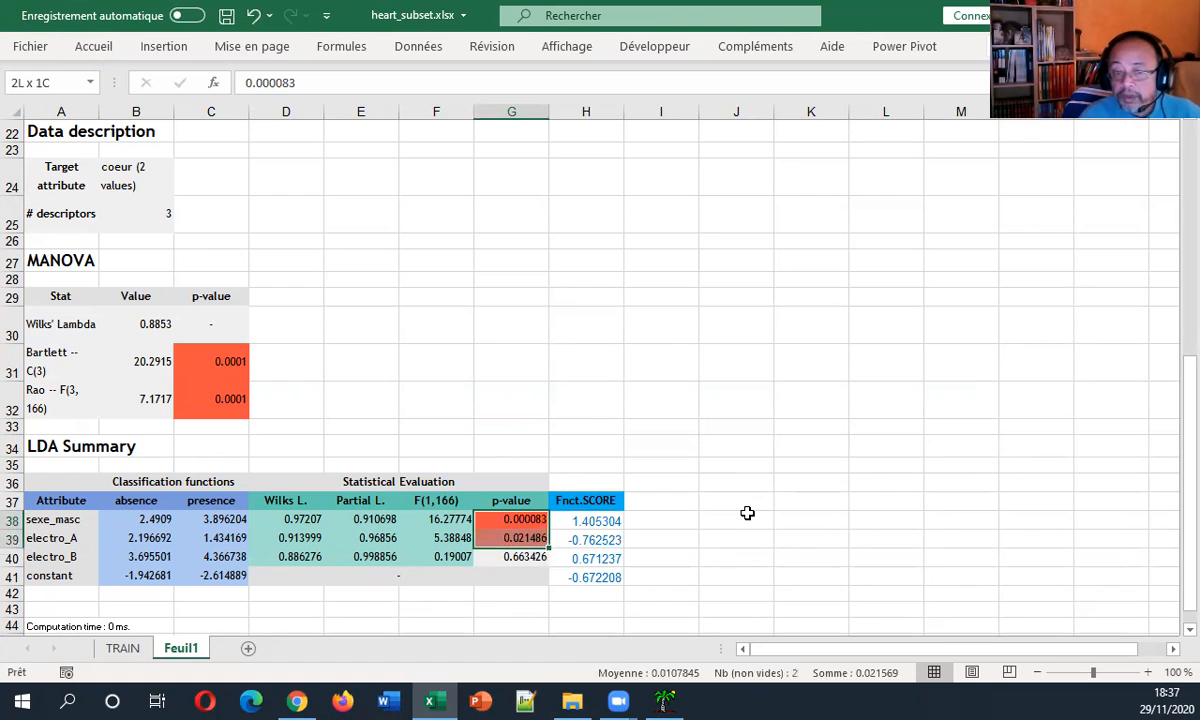
{"action": "key", "text": "shift+Down"}
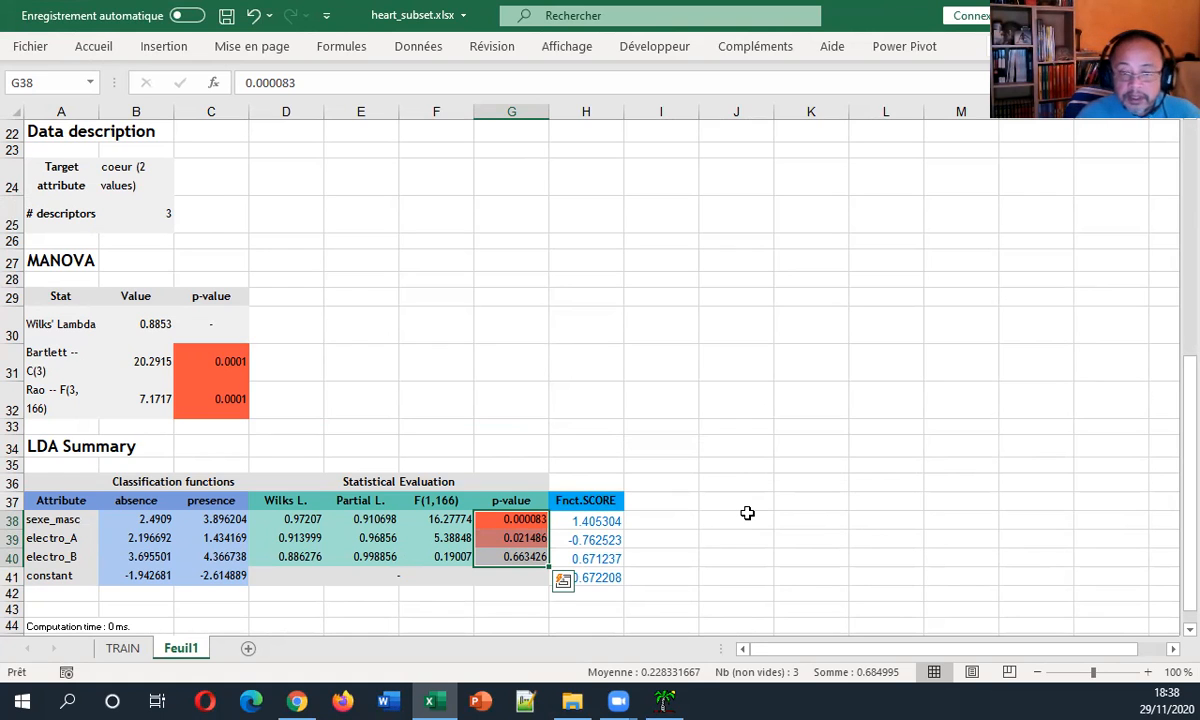
Compare the electro_A and electro_B score coefficients with their p-values, and return to the TRAIN sheet.
{"action": "key", "text": "Right"}
{"action": "key", "text": "Down"}
{"action": "key", "text": "Down"}
{"action": "key", "text": "Up"}
{"action": "key", "text": "Left"}
{"action": "key", "text": "Up"}
{"action": "key", "text": "Down"}
{"action": "key", "text": "Down"}
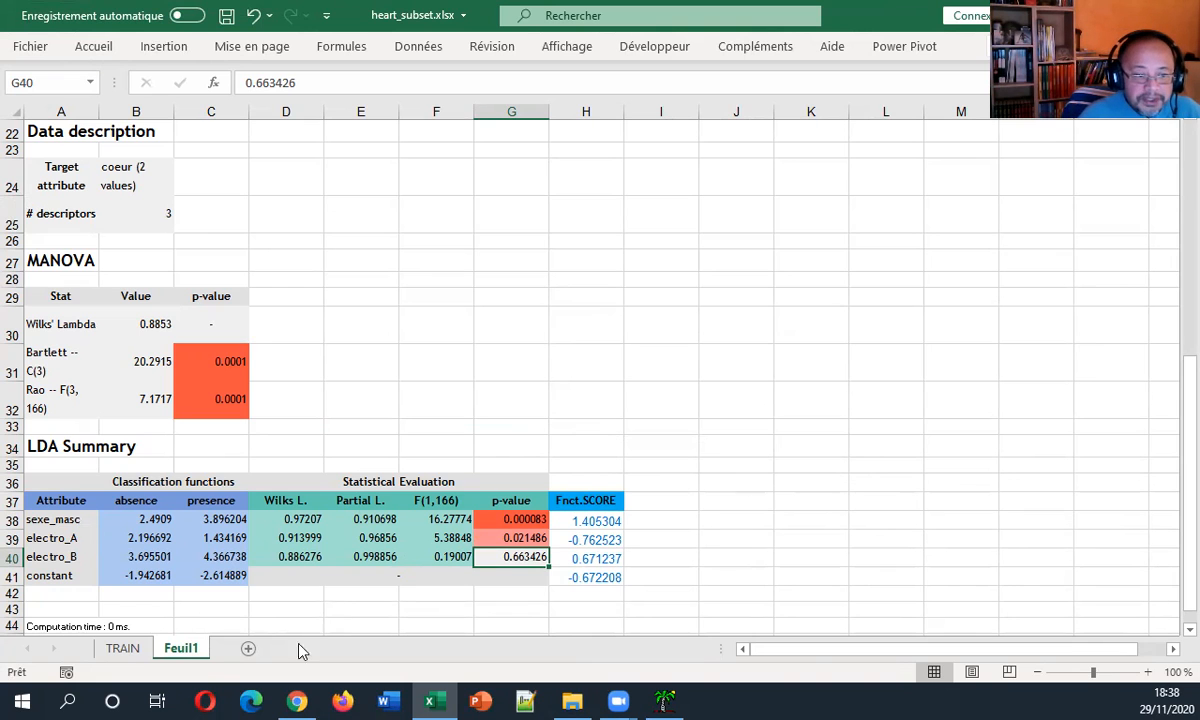
{"action": "left_click", "coordinate": [122, 646]}
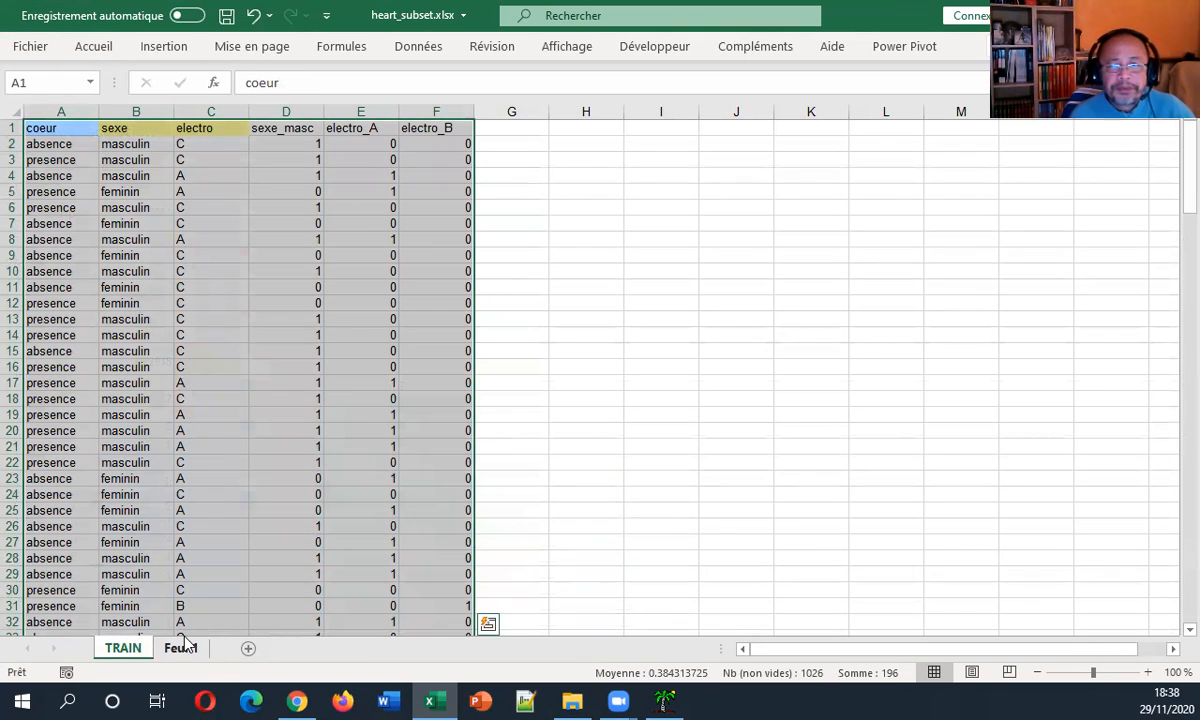